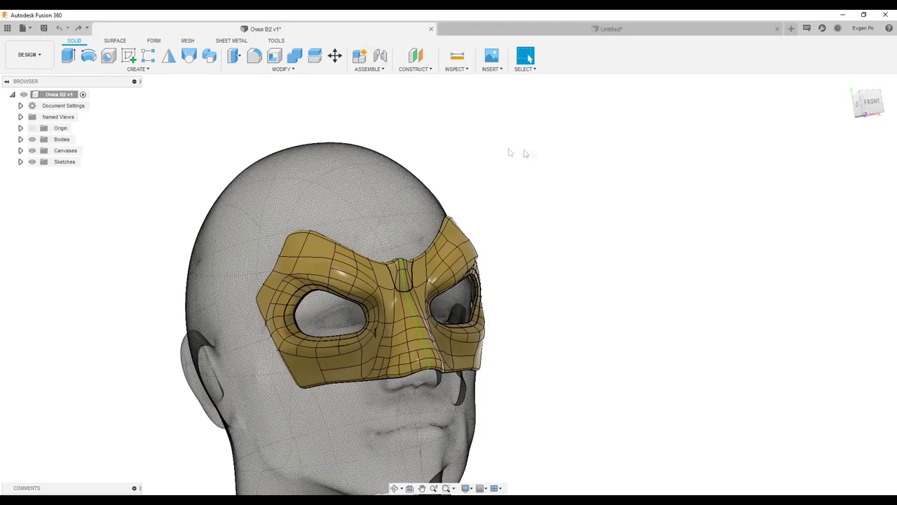
Step: Start Edit Form on the mask's T-spline body and enable Soft Modification
click(155, 40)
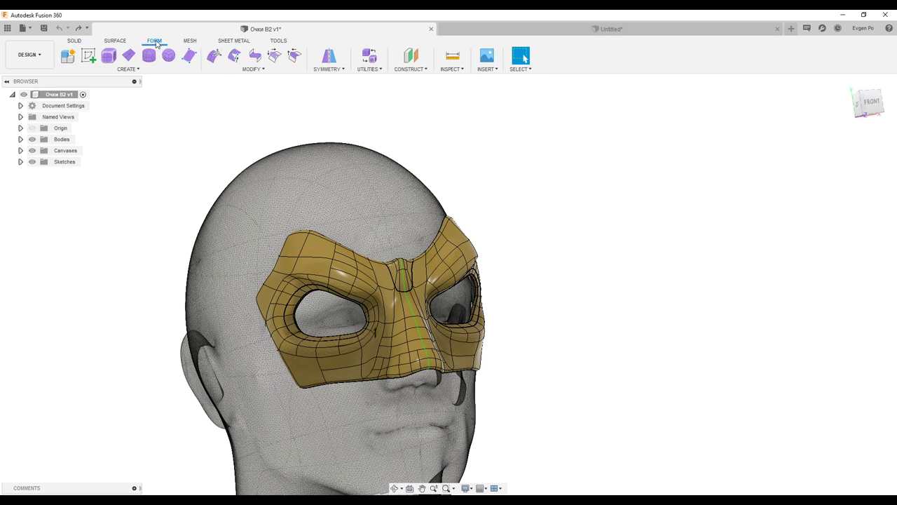
click(217, 59)
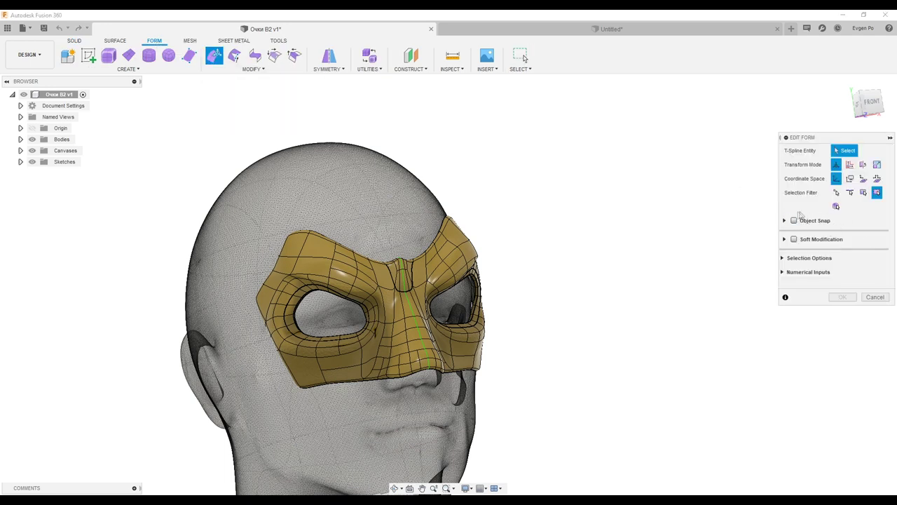
mouse_move(727, 226)
shift+middle_down()
mouse_move(565, 241)
mouse_move(571, 201)
mouse_move(862, 206)
shift+middle_up()
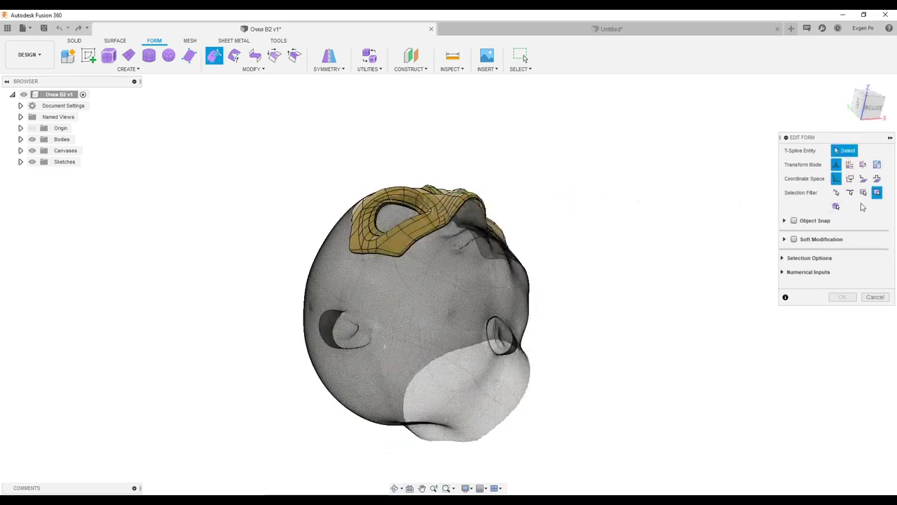
click(795, 239)
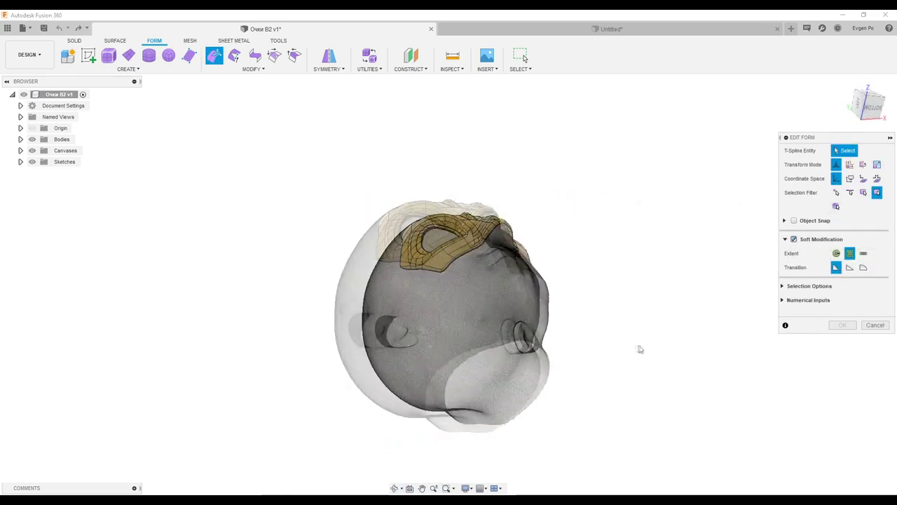
scroll(467, 252, up, 5)
mouse_move(467, 252)
shift+middle_down()
mouse_move(477, 210)
mouse_move(425, 221)
mouse_move(456, 234)
shift+middle_up()
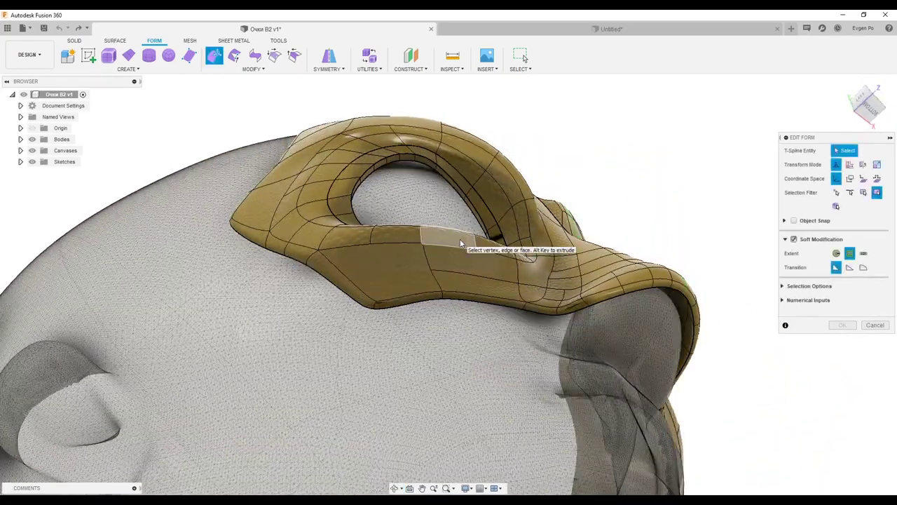
Step: Select the mask's lower cheek face and set the soft modification face count to 5
click(392, 273)
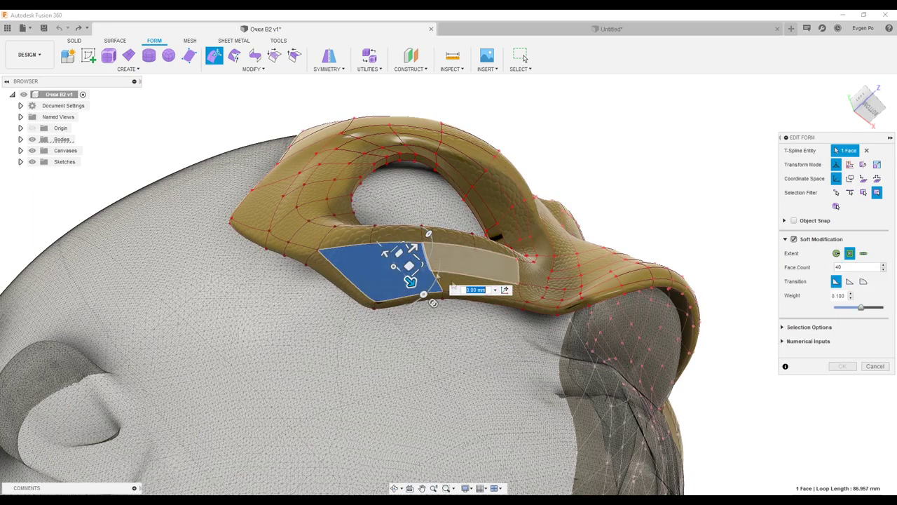
mouse_move(490, 316)
shift+middle_down()
mouse_move(526, 333)
mouse_move(699, 262)
shift+middle_up()
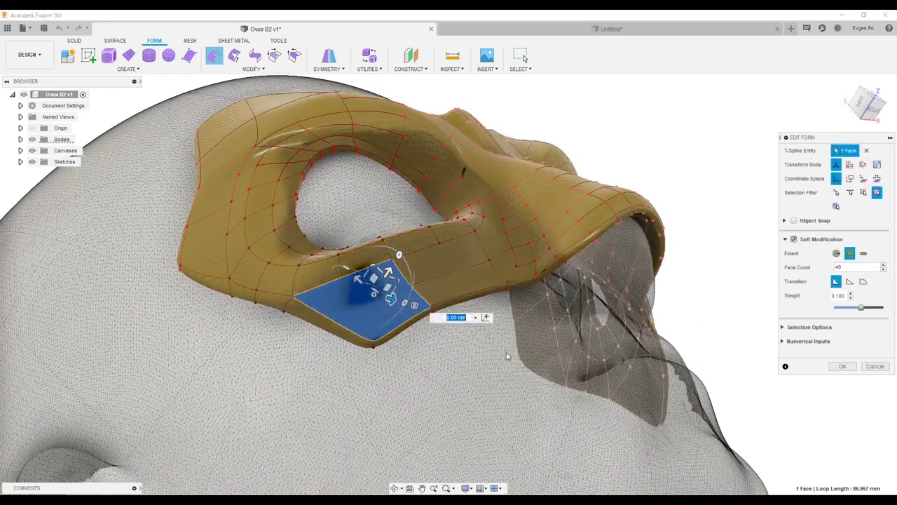
click(795, 239)
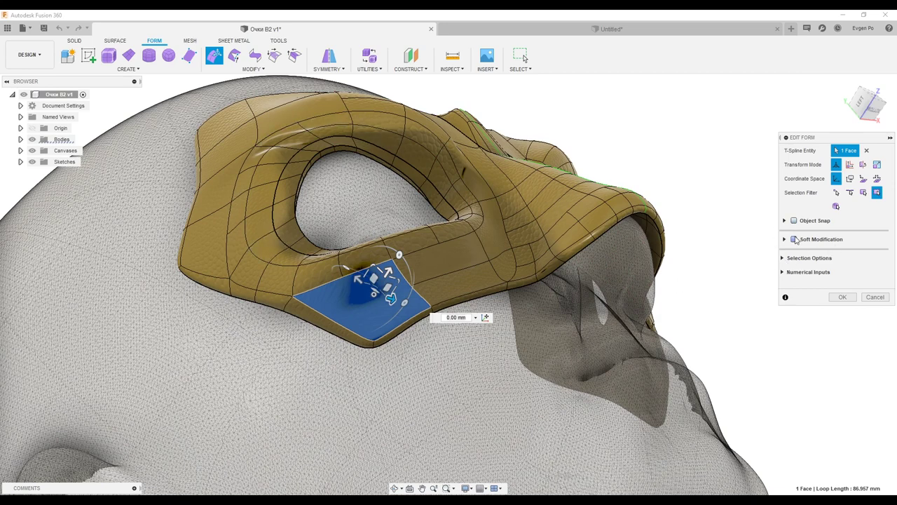
click(795, 239)
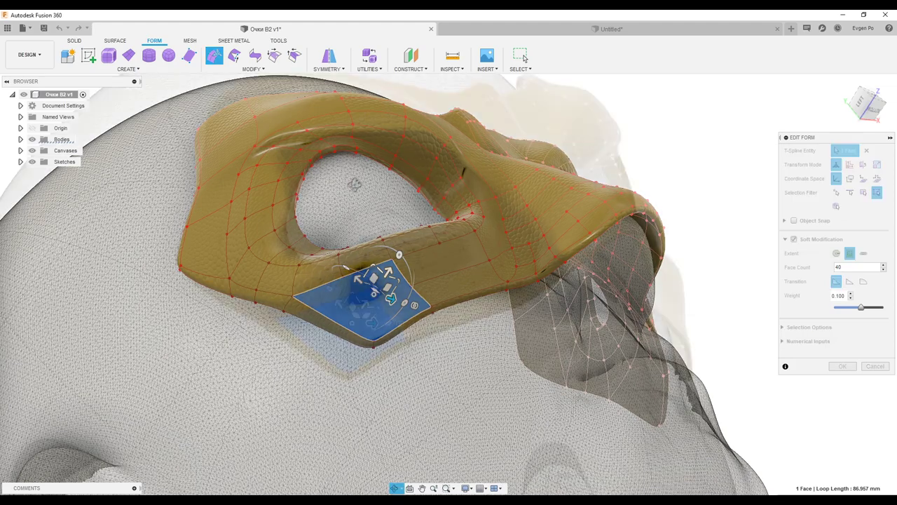
shift+middle_drag(392, 182, 425, 202)
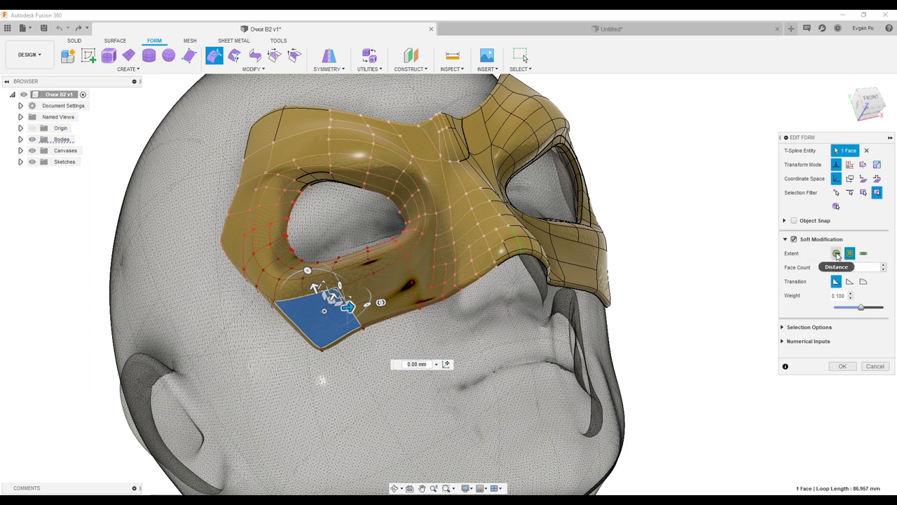
text(5)
key(Return)
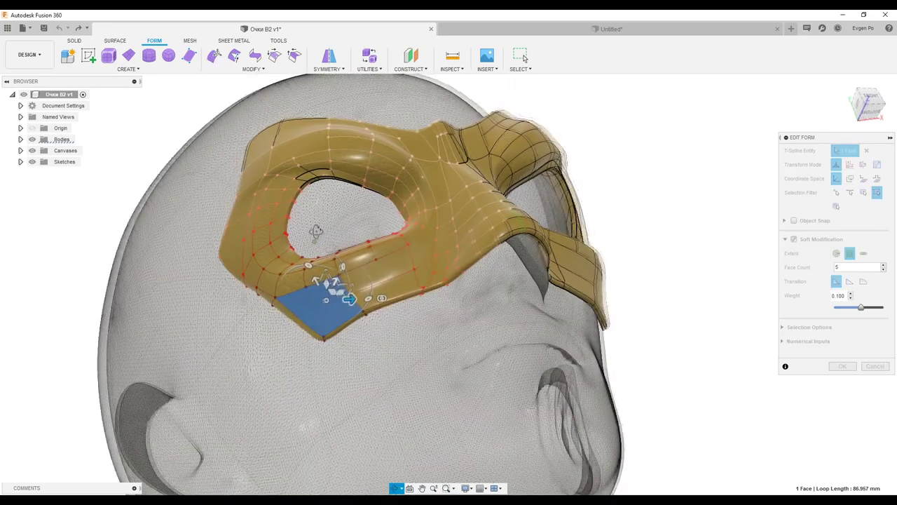
Step: Use a 90 mm Distance falloff with Linear transition, and pull the cheek face up and back
scroll(316, 249, up, 5)
scroll(337, 278, down, 5)
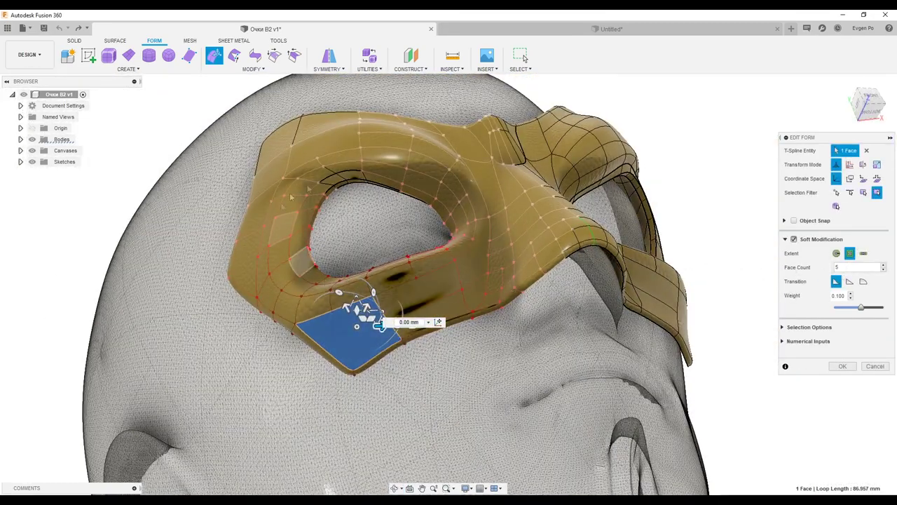
click(836, 253)
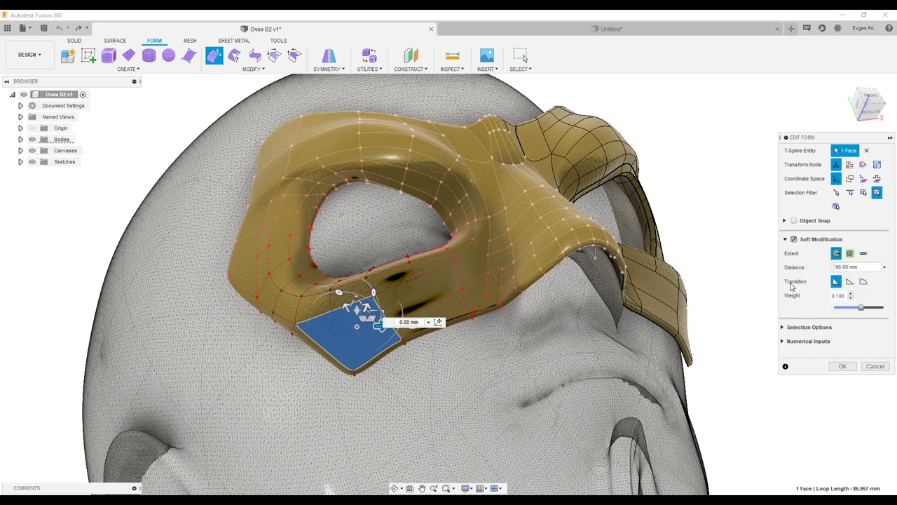
click(849, 282)
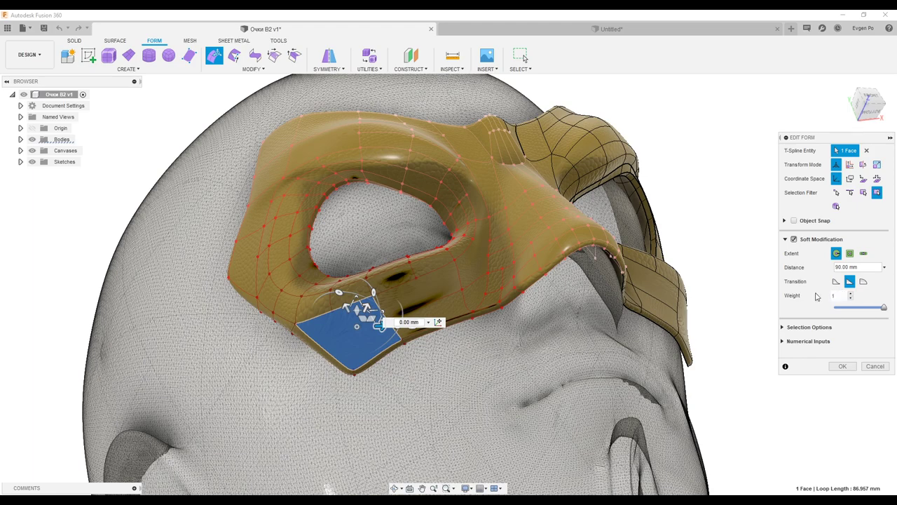
shift+middle_drag(491, 316, 426, 264)
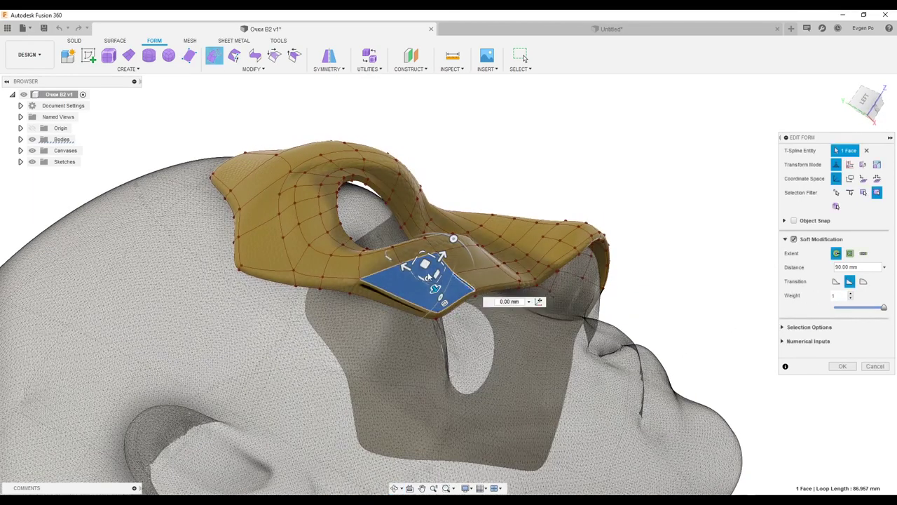
drag(427, 264, 457, 220)
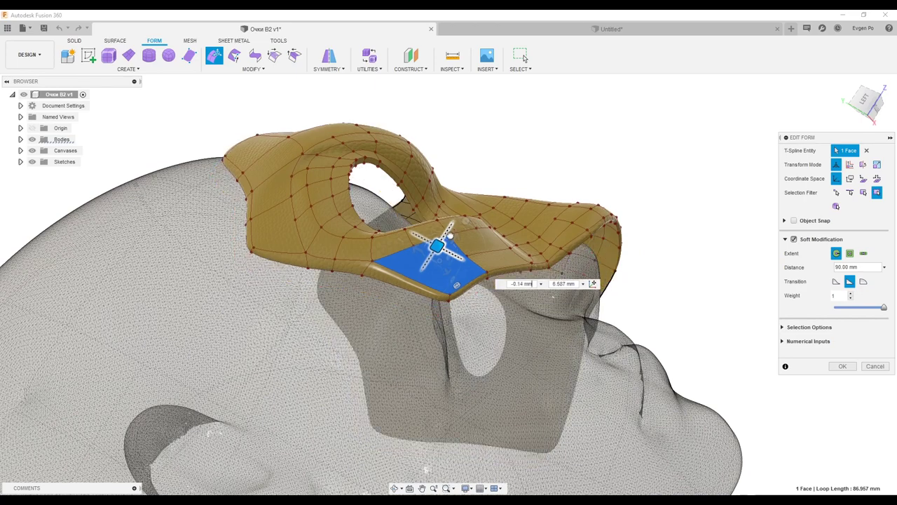
click(794, 239)
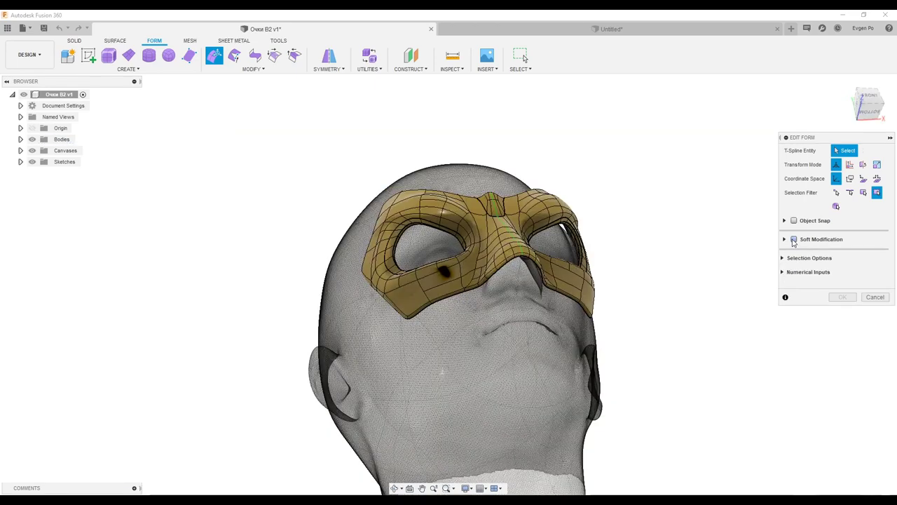
Step: Re-enable soft modification with face count 2 and weight 0.5, and use screen-space coordinates
click(794, 240)
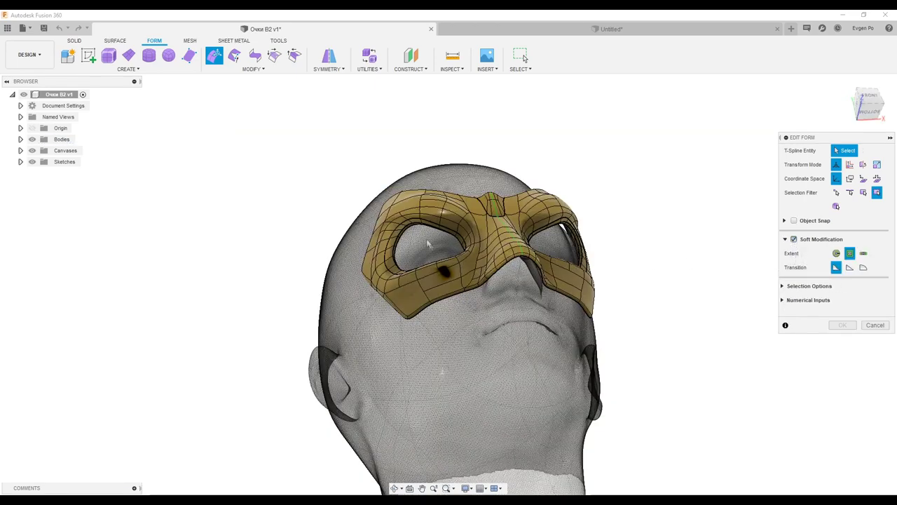
scroll(413, 280, up, 3)
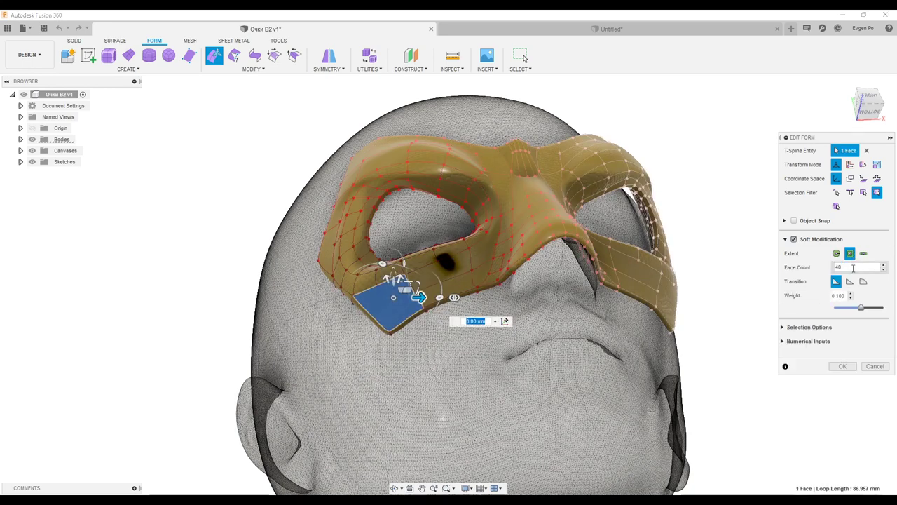
text(2)
key(Return)
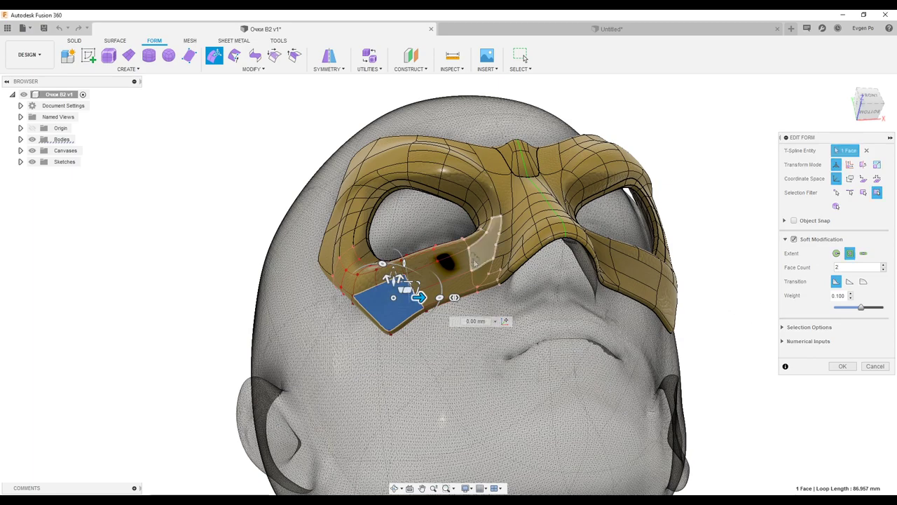
shift+middle_drag(711, 316, 642, 206)
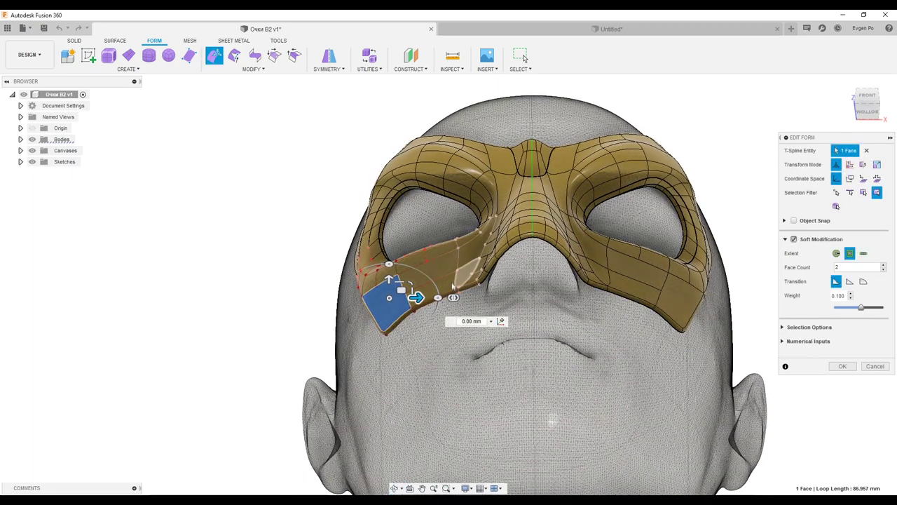
shift+middle_drag(642, 205, 853, 307)
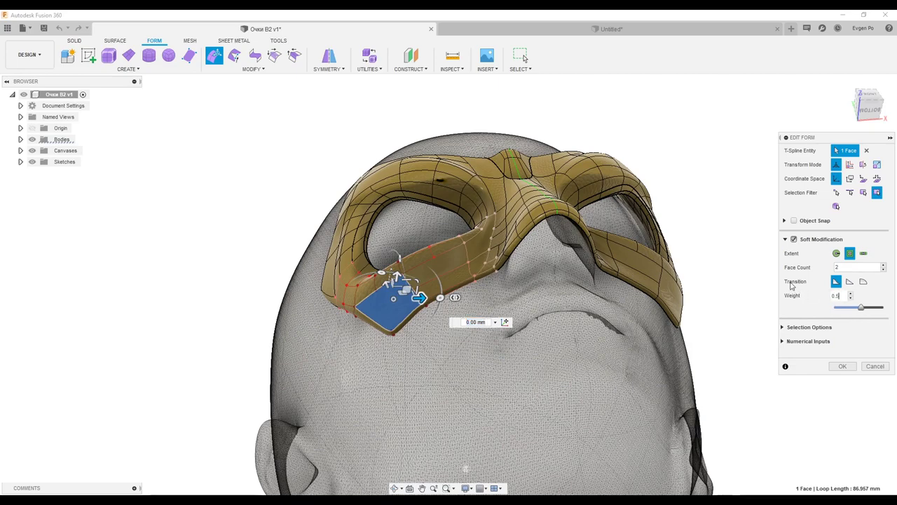
shift+middle_drag(698, 315, 631, 252)
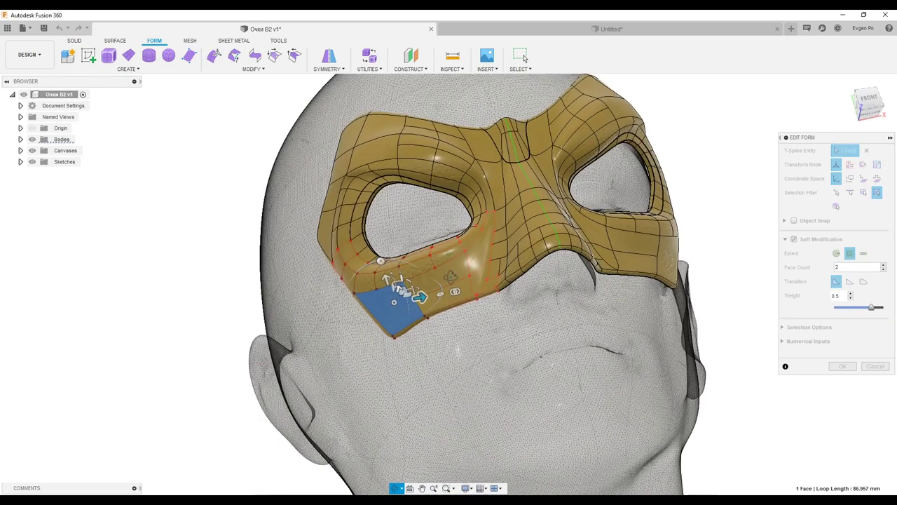
shift+middle_drag(400, 287, 363, 327)
scroll(362, 327, up, 3)
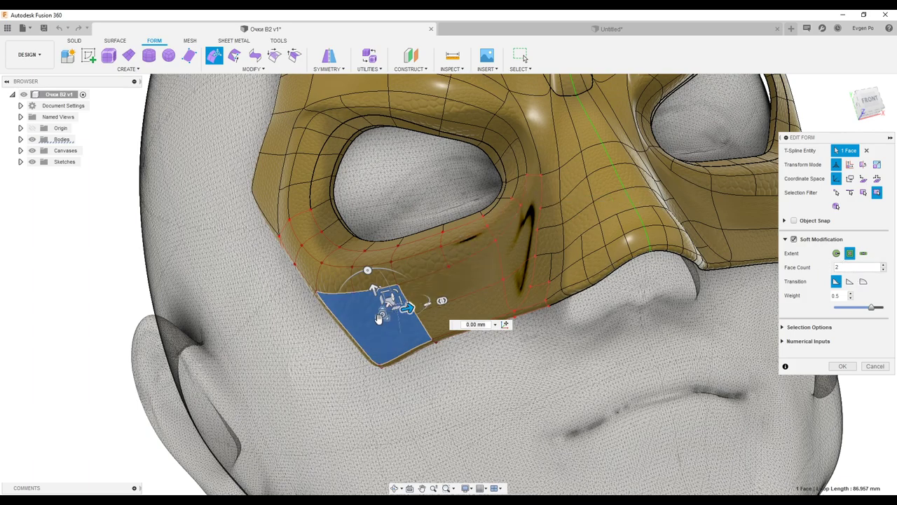
shift+middle_drag(367, 350, 332, 261)
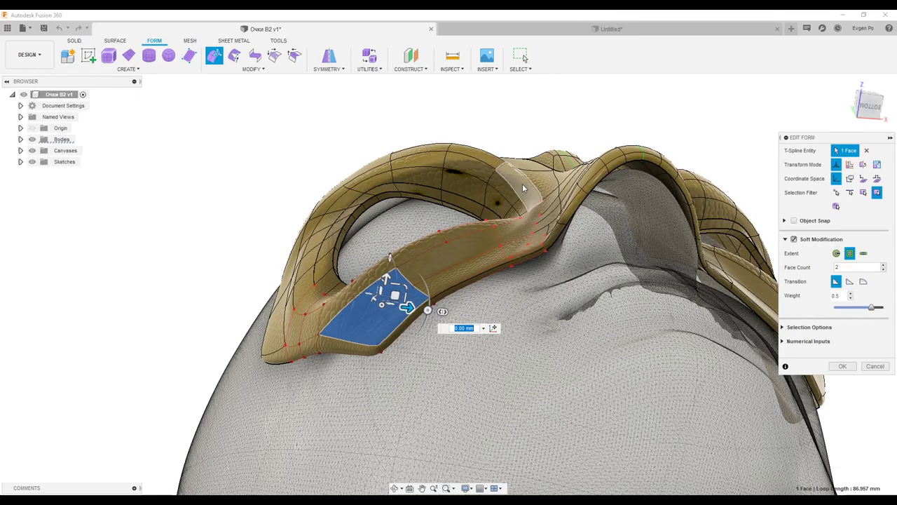
shift+middle_drag(535, 203, 849, 233)
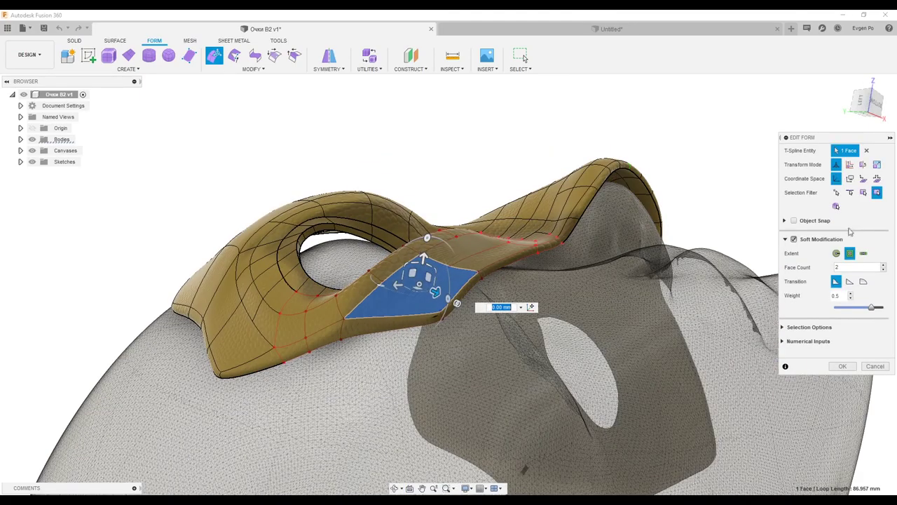
click(851, 180)
Step: Tilt the selected cheek face and push it down and to the left
shift+middle_drag(585, 226, 419, 315)
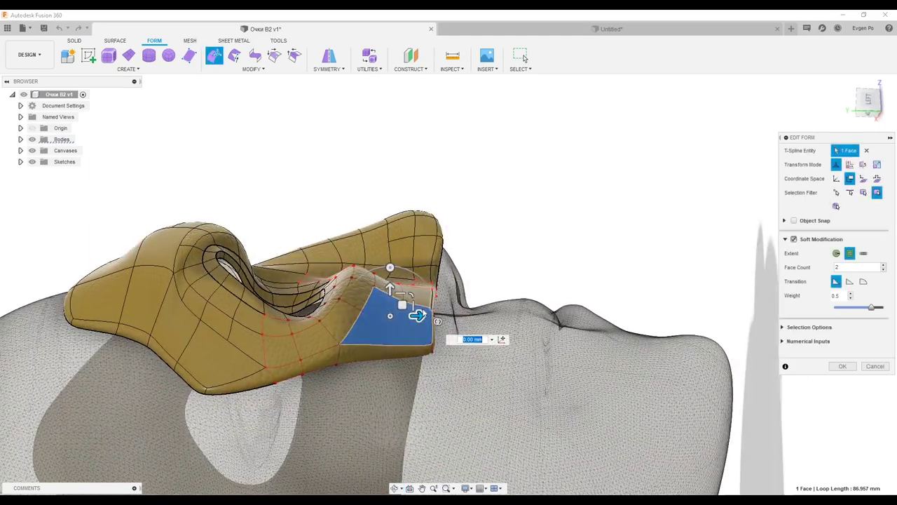
drag(390, 268, 390, 262)
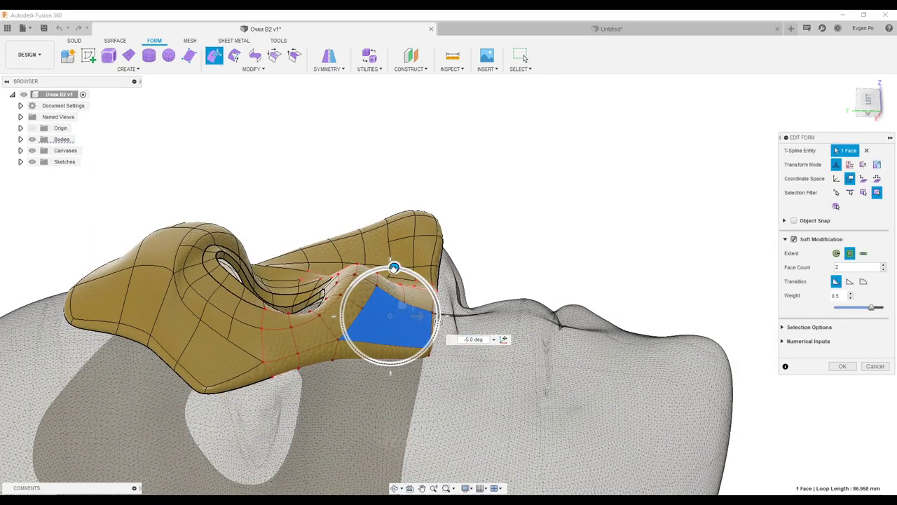
drag(405, 295, 408, 290)
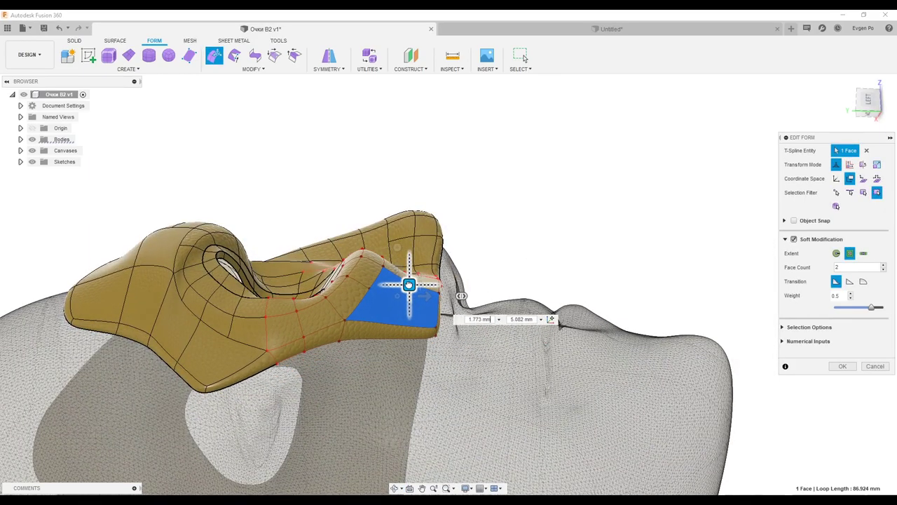
mouse_move(409, 290)
shift+middle_down()
mouse_move(300, 289)
mouse_move(459, 317)
shift+middle_up()
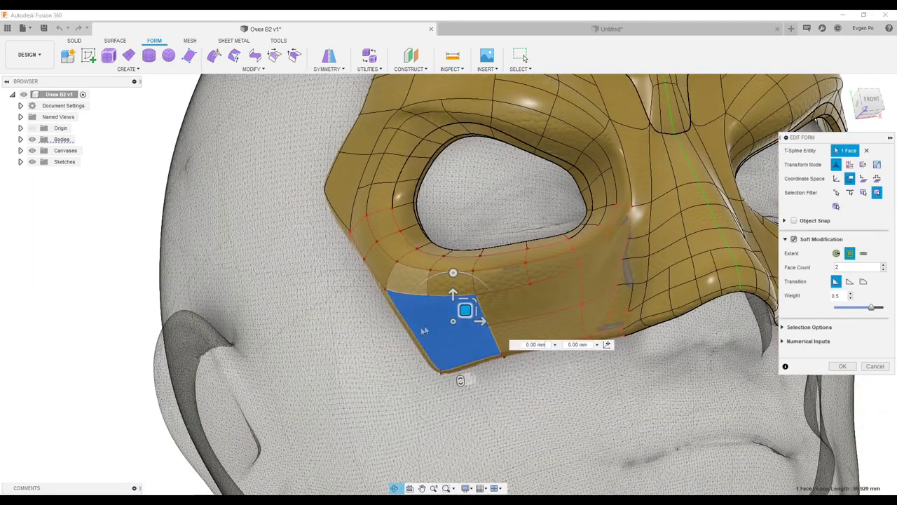
mouse_move(459, 317)
mouse_down()
mouse_move(455, 341)
mouse_move(467, 336)
mouse_move(464, 323)
mouse_up()
mouse_move(379, 298)
shift+middle_down()
mouse_move(433, 281)
mouse_move(409, 314)
mouse_move(356, 317)
shift+middle_up()
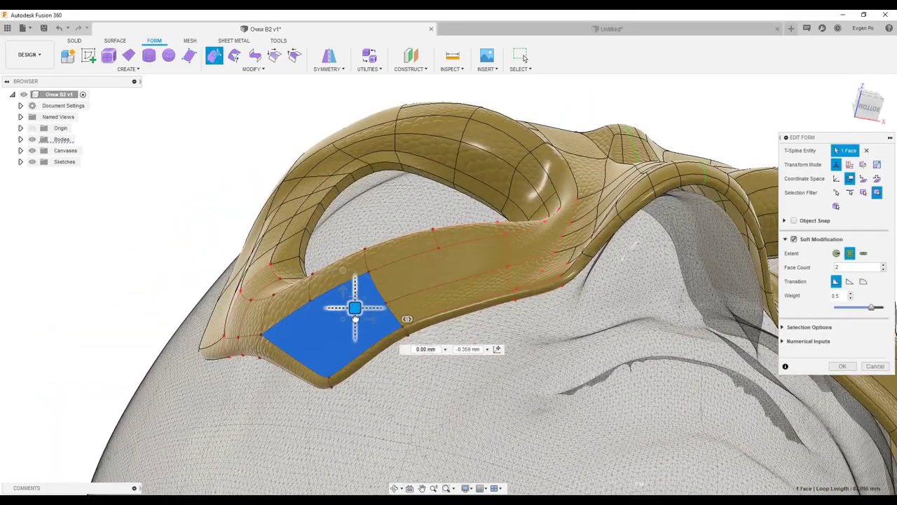
shift+middle_drag(442, 215, 548, 198)
scroll(450, 210, down, 5)
scroll(547, 197, down, 3)
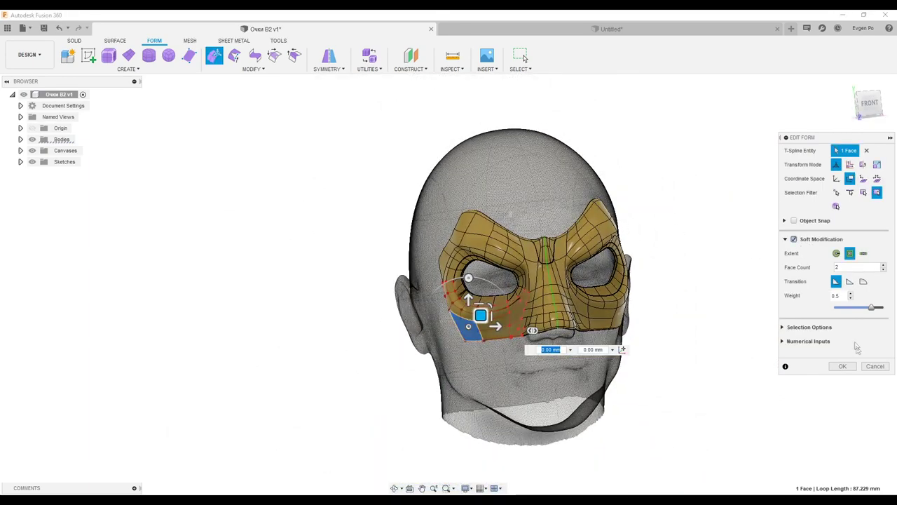
Step: Commit the mask's face edit and clear the selection
click(849, 368)
click(371, 280)
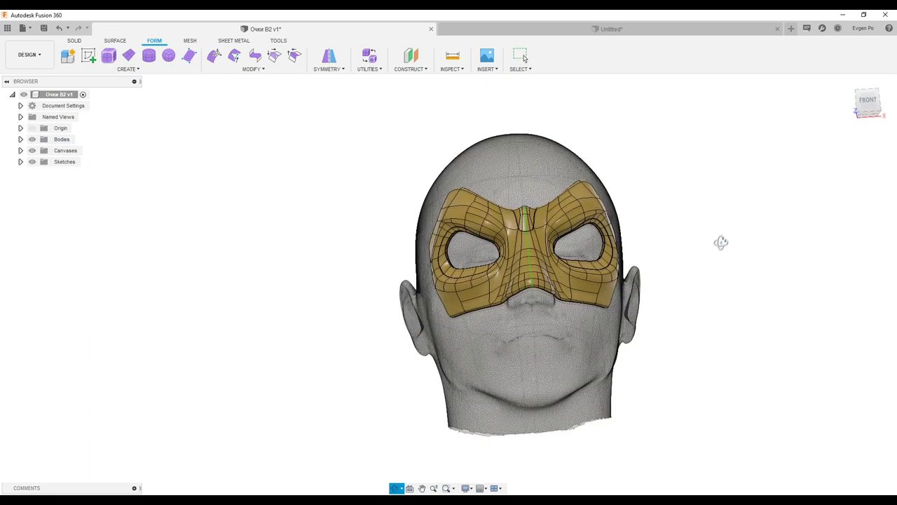
click(617, 29)
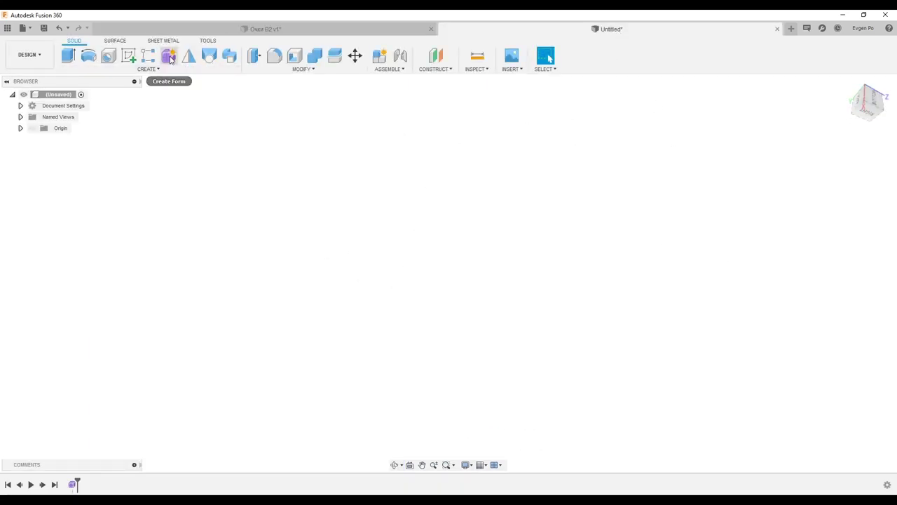
Step: Create a T-spline cylinder at the origin, 500 mm in diameter and 1000 mm tall
click(169, 55)
click(148, 55)
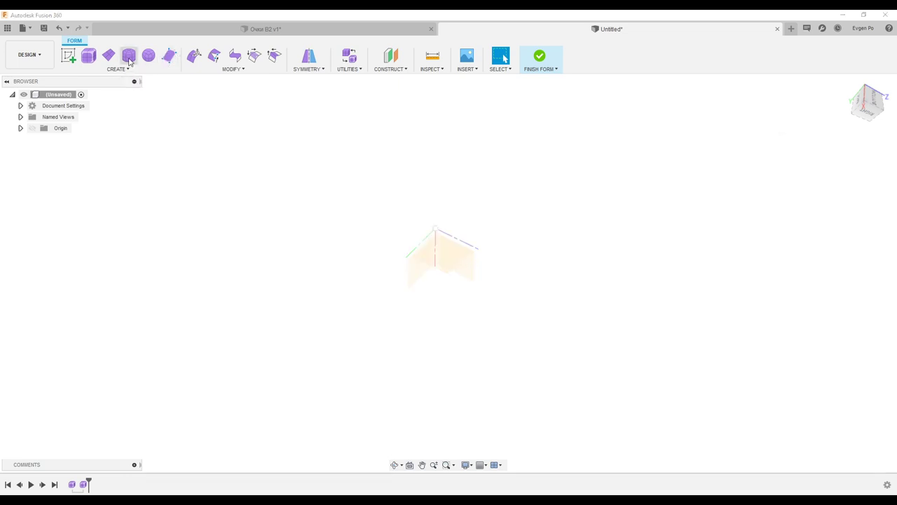
mouse_move(406, 112)
shift+middle_down()
mouse_move(439, 105)
mouse_move(635, 256)
shift+middle_up()
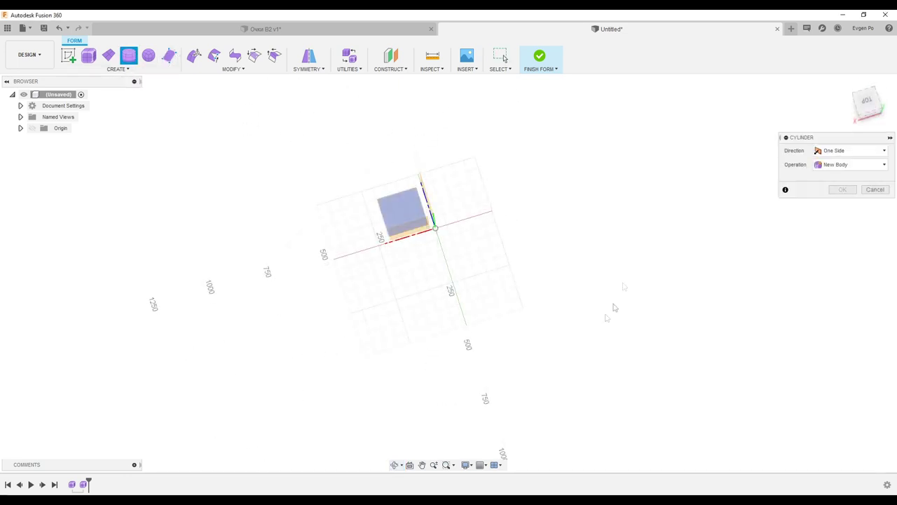
click(867, 101)
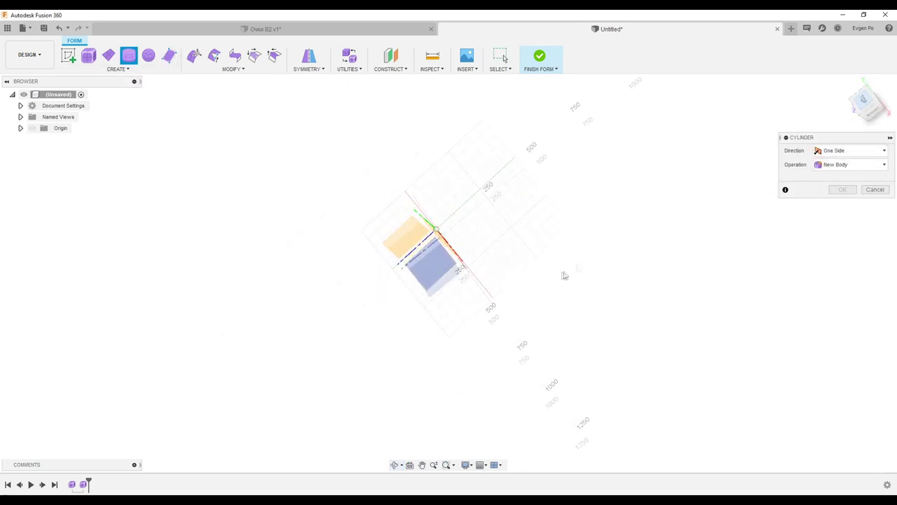
mouse_move(463, 330)
shift+middle_down()
mouse_move(529, 303)
mouse_move(486, 352)
shift+middle_up()
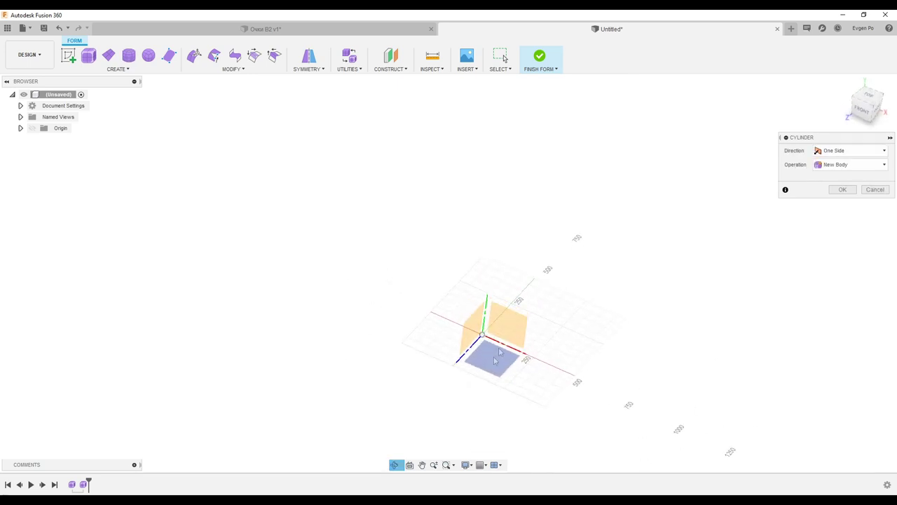
click(484, 337)
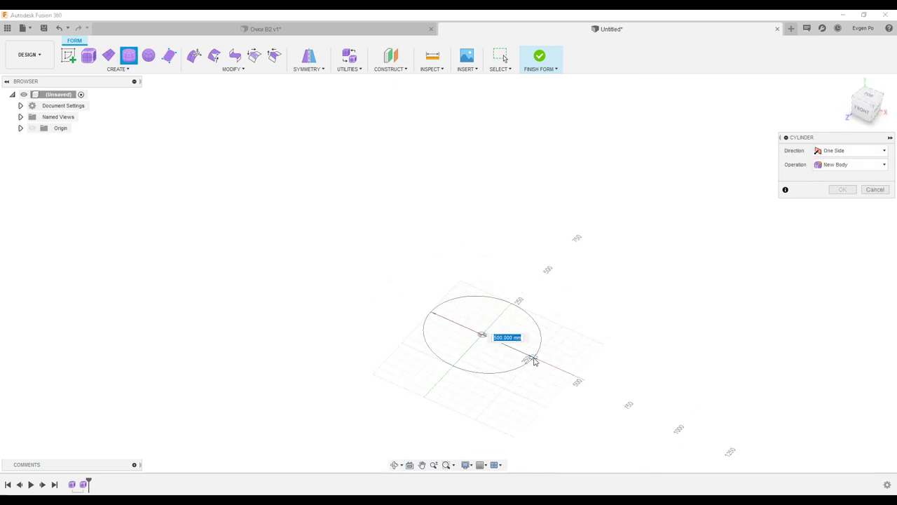
click(534, 362)
drag(489, 280, 506, 147)
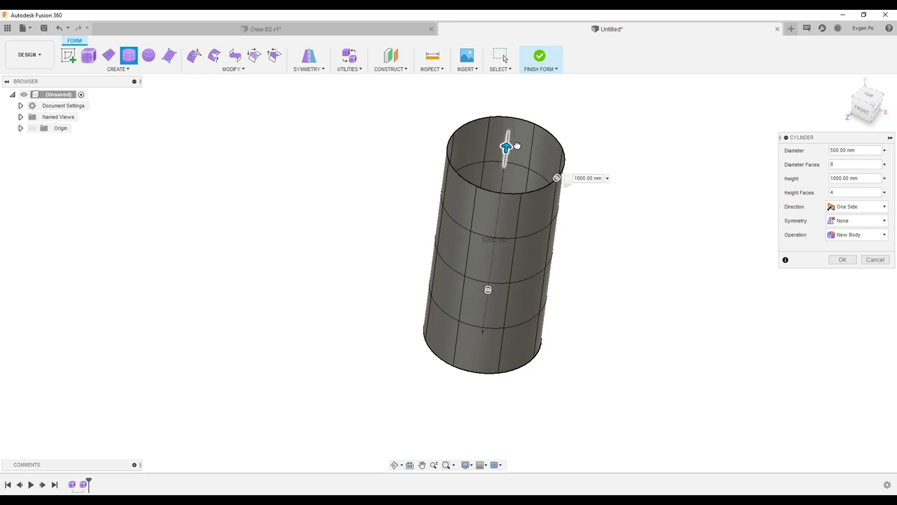
click(852, 263)
Step: Start Edit Form on the new cylinder Body3
mouse_move(659, 337)
shift+middle_down()
mouse_move(624, 293)
mouse_move(623, 316)
mouse_move(698, 321)
mouse_move(623, 306)
mouse_move(669, 330)
mouse_move(509, 249)
shift+middle_up()
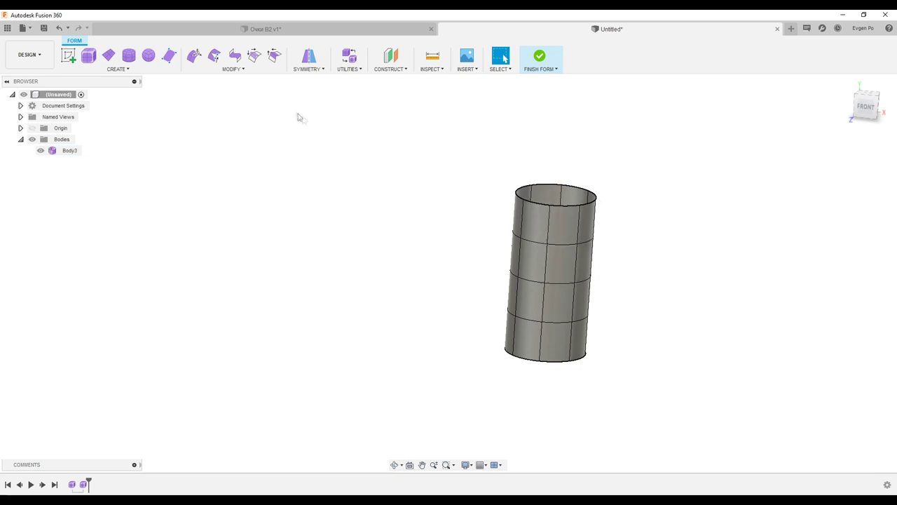
click(232, 69)
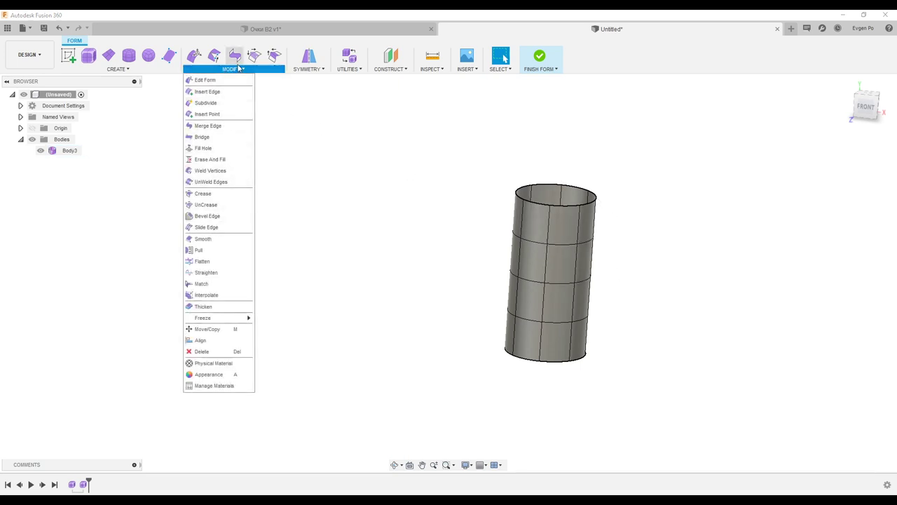
click(198, 80)
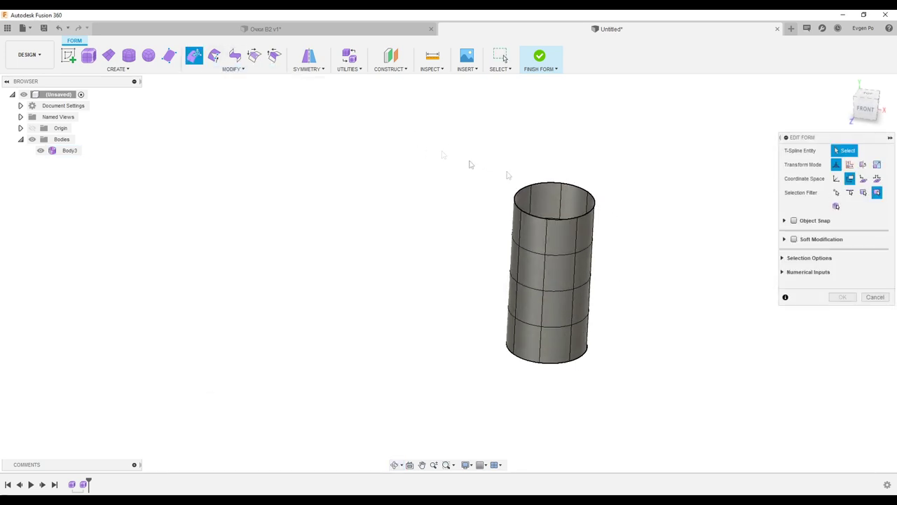
Step: Select the cylinder's top rim loop with soft modification at face count 4, Linear, weight 1
click(795, 239)
scroll(647, 252, up, 2)
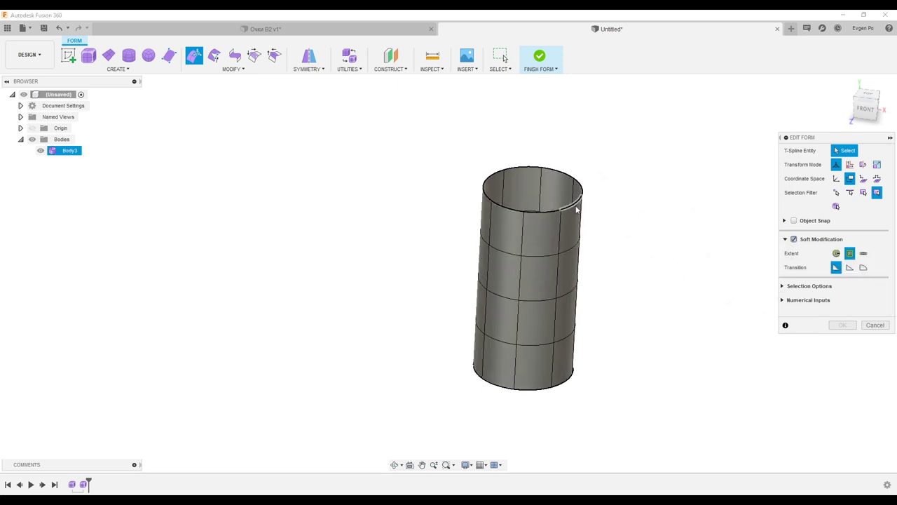
double_click(575, 209)
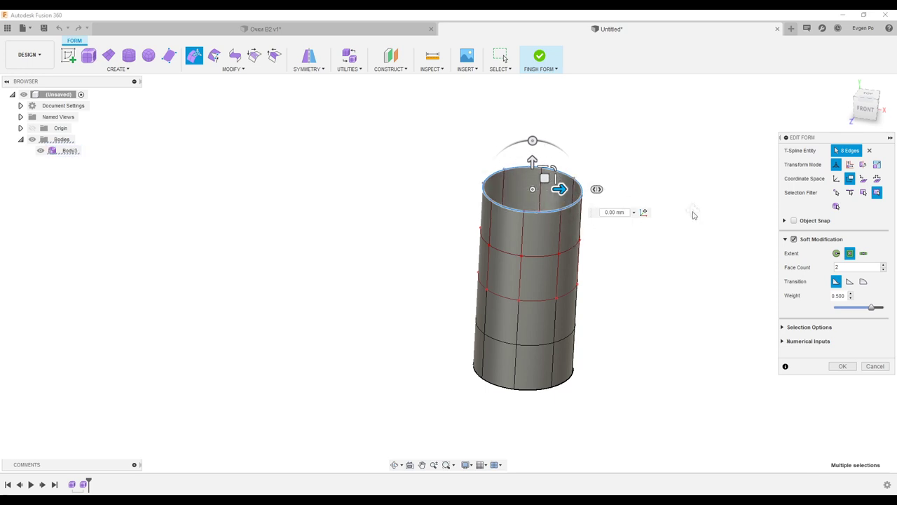
shift+middle_drag(693, 214, 694, 216)
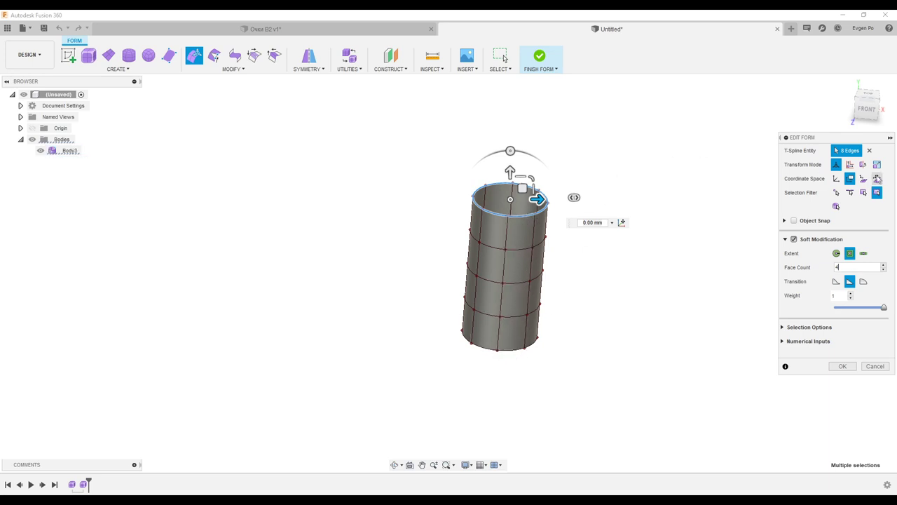
click(877, 179)
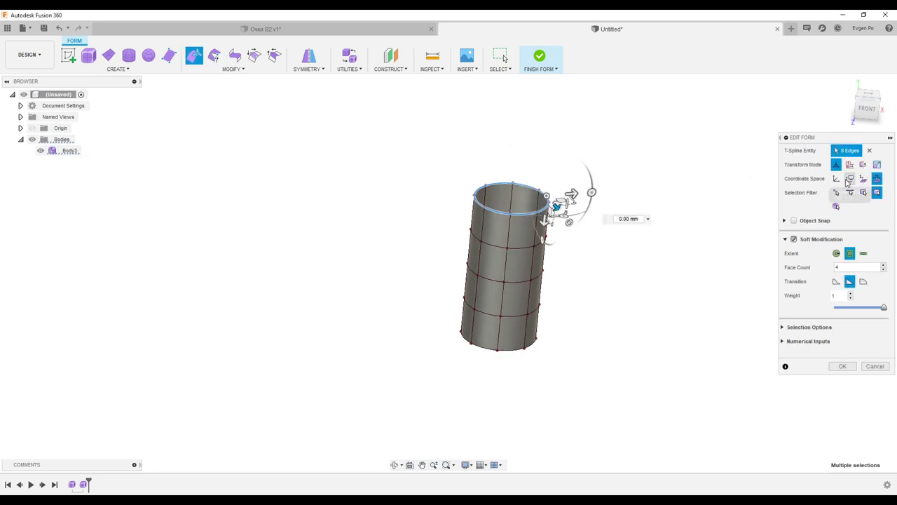
click(836, 178)
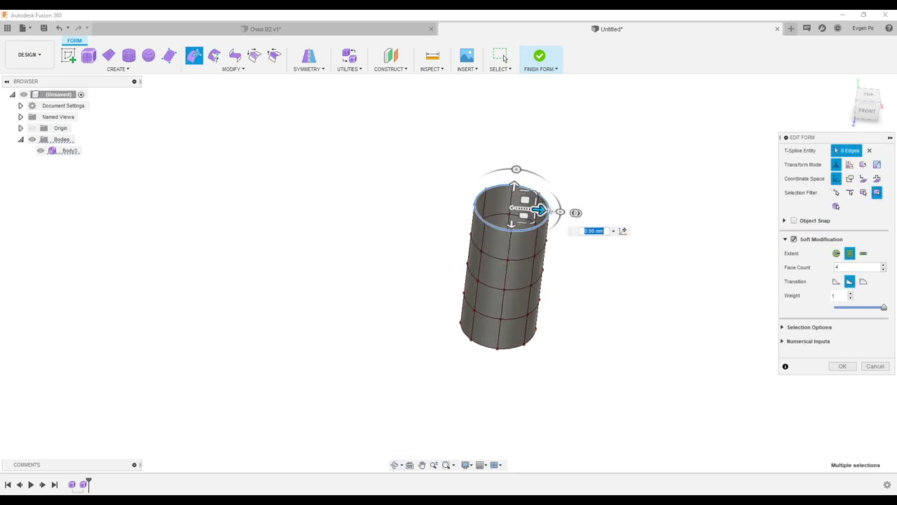
Step: Try twisting the cylinder's top rim around its axis, viewed from above
drag(560, 212, 557, 221)
text(0.5)
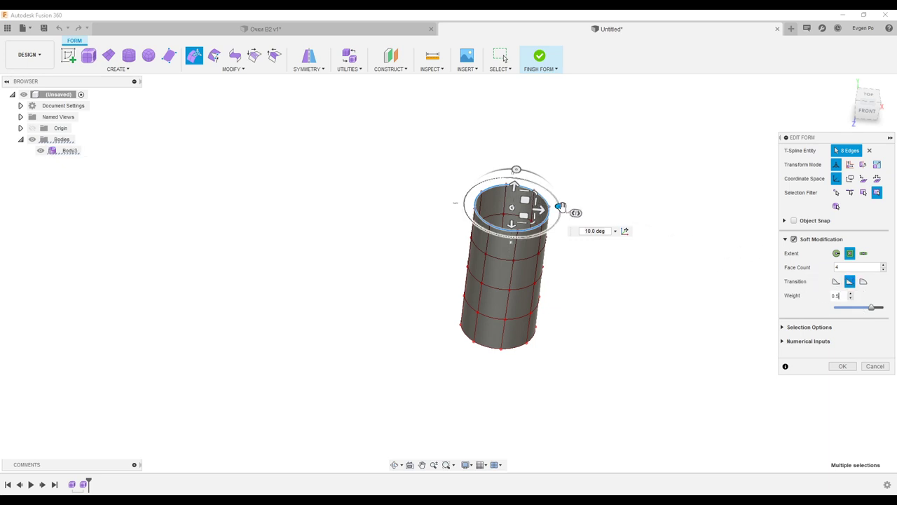
mouse_move(561, 207)
mouse_down()
mouse_move(517, 236)
mouse_move(476, 224)
mouse_move(467, 208)
mouse_move(472, 184)
mouse_move(495, 176)
mouse_move(560, 200)
mouse_move(555, 223)
mouse_move(494, 228)
mouse_move(471, 202)
mouse_move(479, 186)
mouse_move(515, 177)
mouse_up()
mouse_move(643, 325)
shift+middle_down()
mouse_move(617, 246)
mouse_move(627, 303)
shift+middle_up()
scroll(517, 200, up, 2)
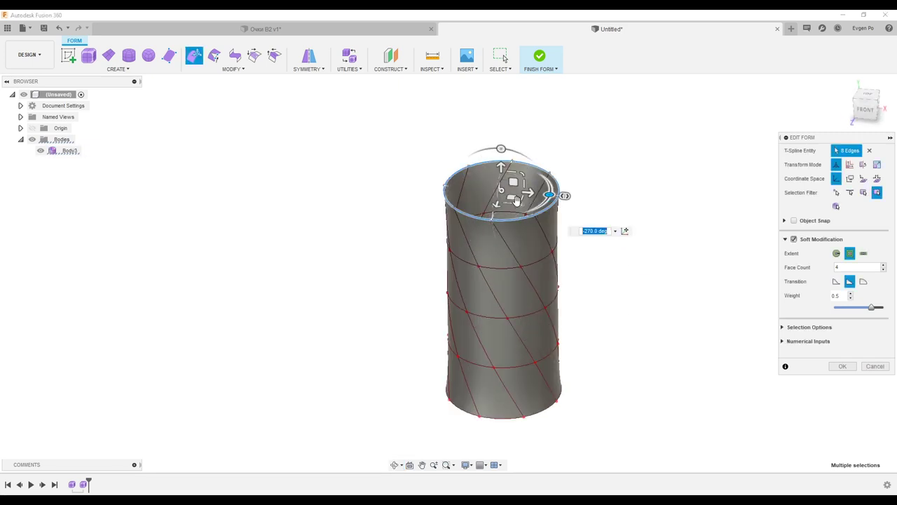
mouse_move(551, 193)
mouse_down()
mouse_move(564, 195)
mouse_move(547, 184)
mouse_move(537, 203)
mouse_move(437, 195)
mouse_move(424, 176)
mouse_up()
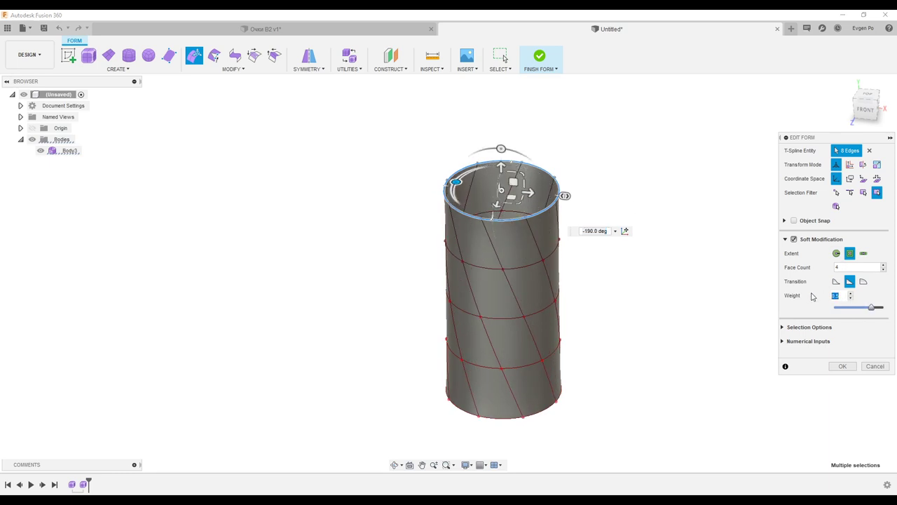
click(840, 295)
text(1.1)
Step: Set weight 0.2 and twist the top rim to about -265° for a pinched waist
key(Return)
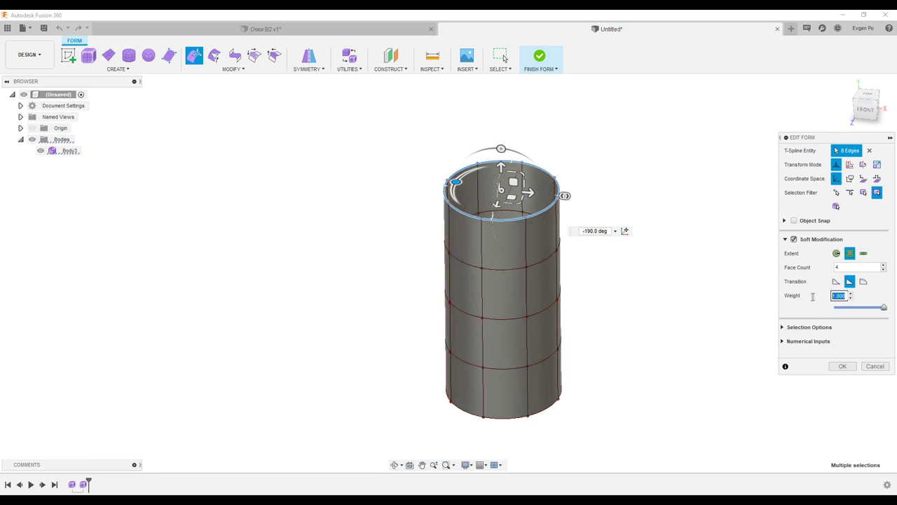
text(0.2)
key(Return)
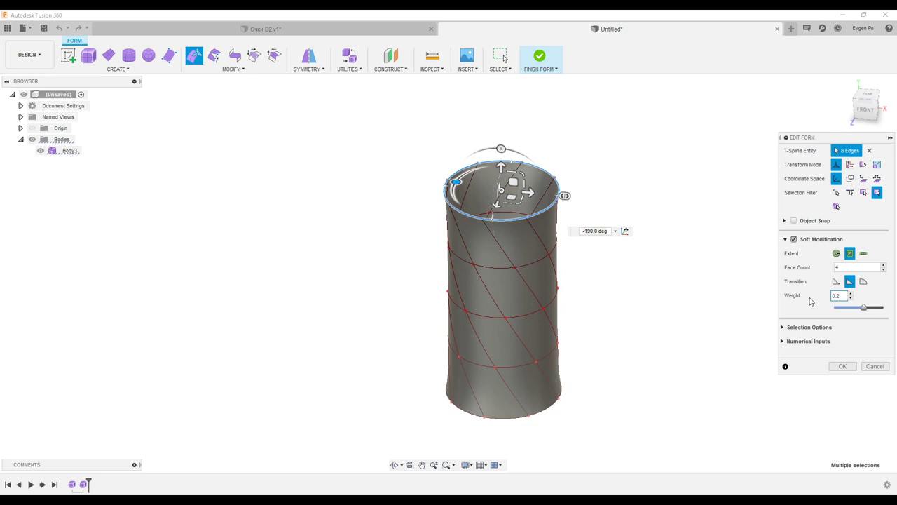
mouse_move(538, 219)
mouse_down()
mouse_move(522, 168)
mouse_move(457, 180)
mouse_up()
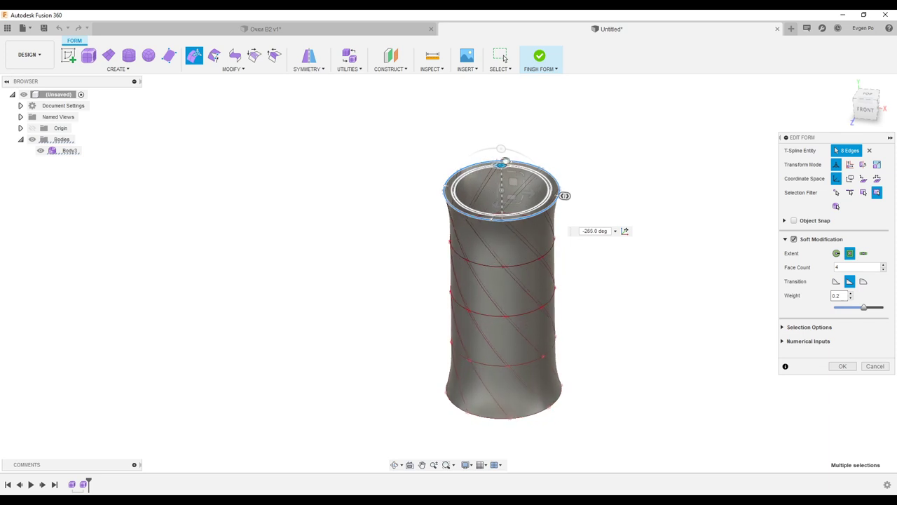
drag(457, 181, 463, 175)
shift+middle_drag(645, 273, 624, 249)
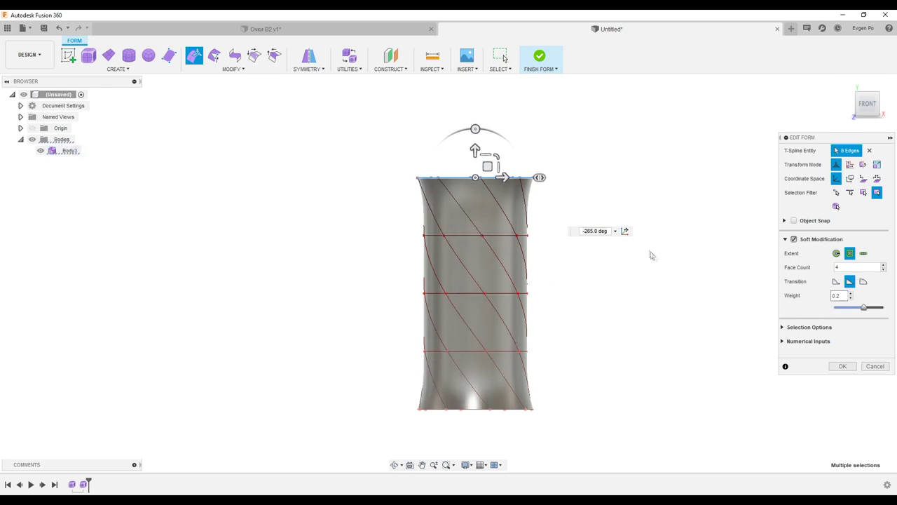
Step: Move the top rim upward, tilting it about -15° and shifting it right
scroll(519, 161, down, 2)
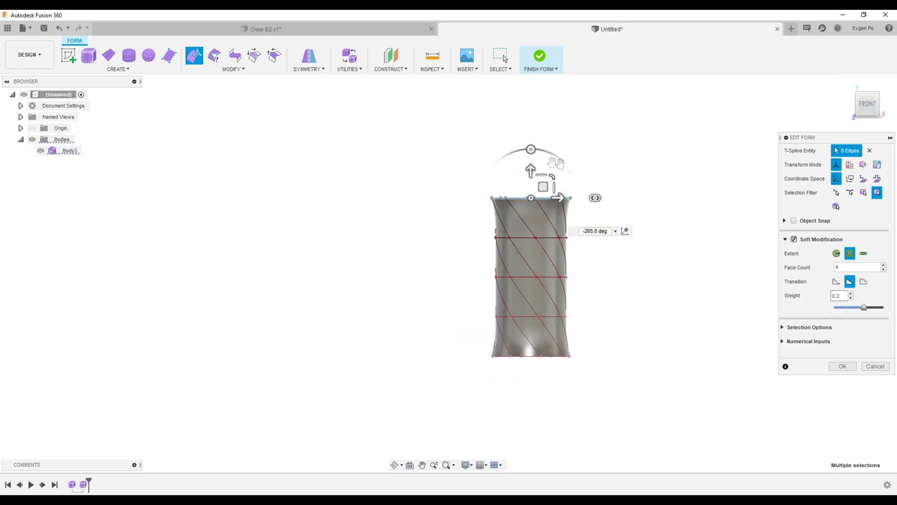
scroll(550, 178, down, 1)
scroll(582, 189, down, 1)
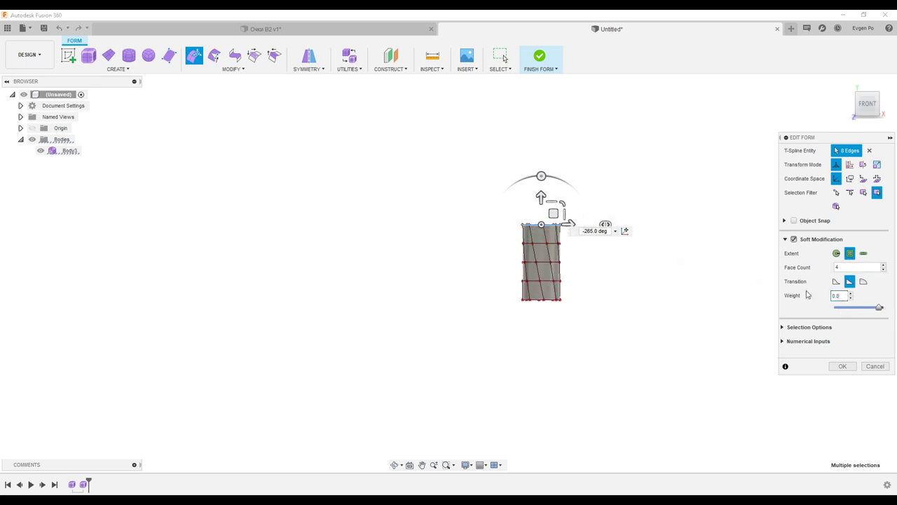
scroll(643, 311, down, 1)
scroll(589, 315, up, 1)
scroll(555, 389, down, 1)
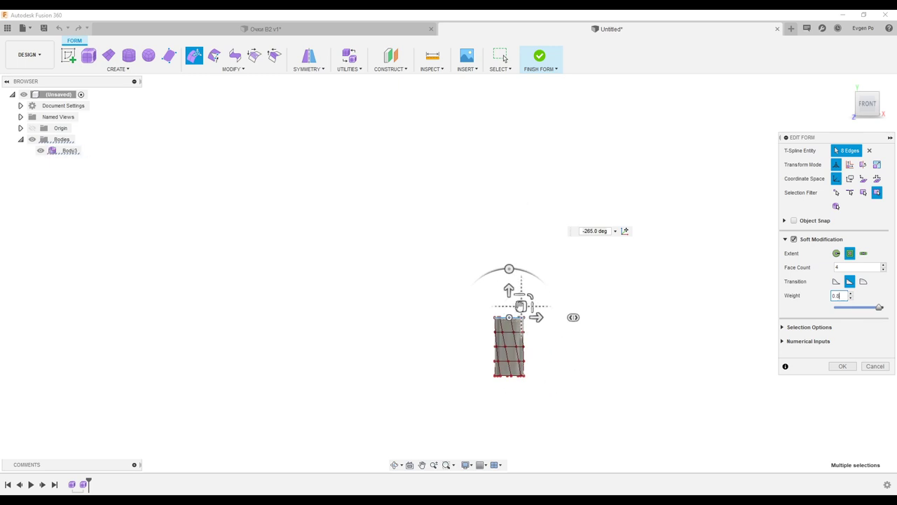
drag(521, 307, 526, 275)
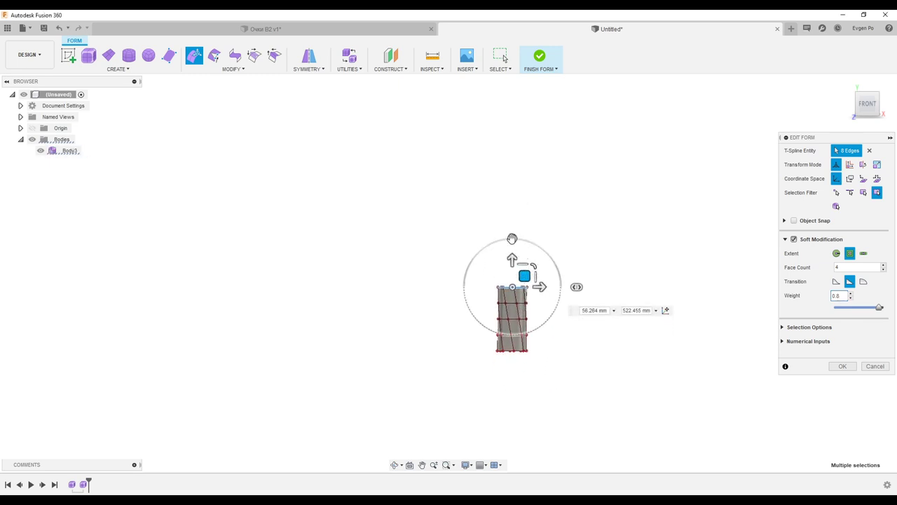
drag(512, 238, 525, 239)
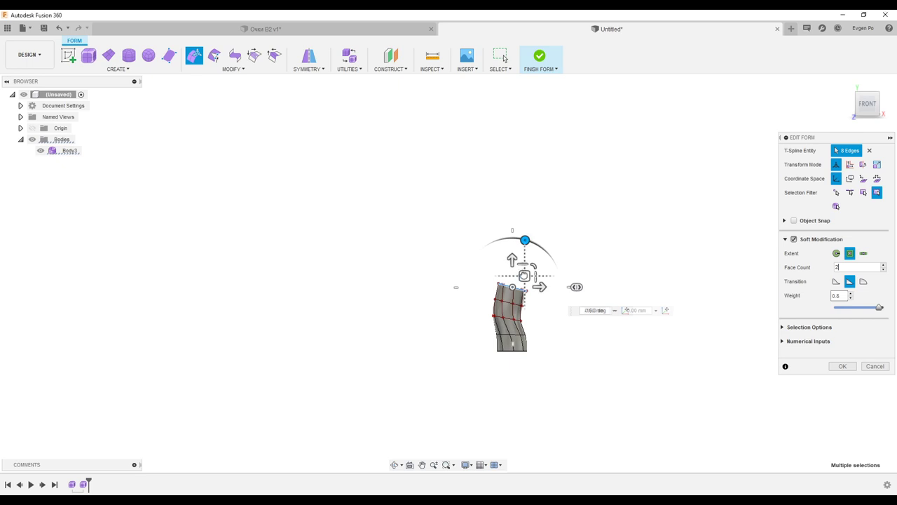
drag(524, 275, 561, 186)
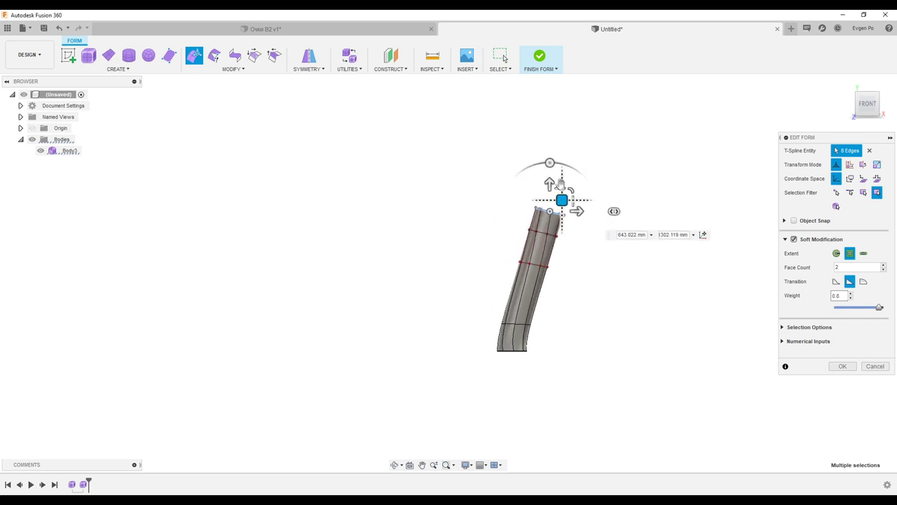
Step: Undo the bend, apply weight 0.1, and raise the top ring to lengthen the tube
key(ctrl+z)
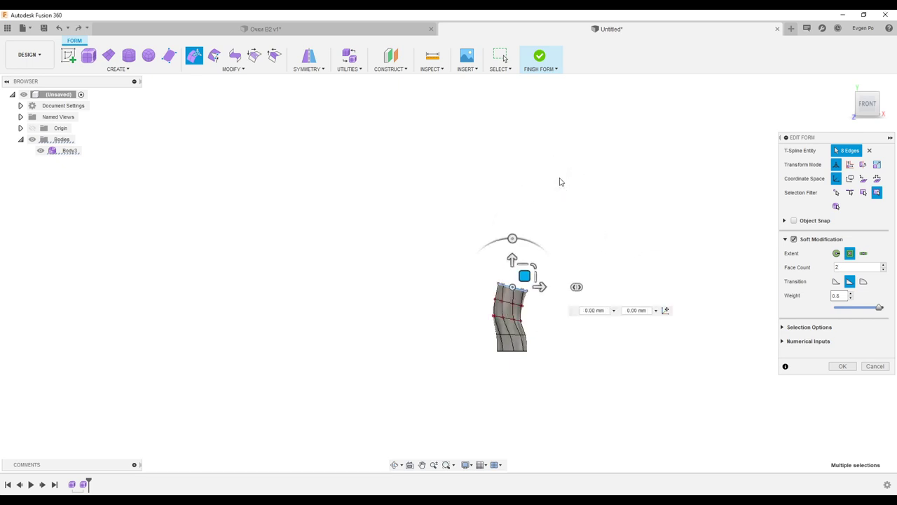
key(ctrl+z)
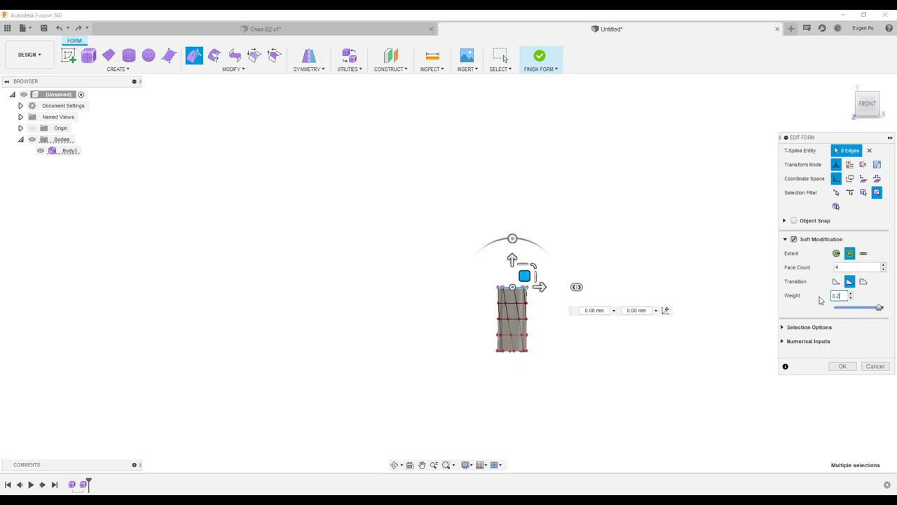
key(ctrl+z)
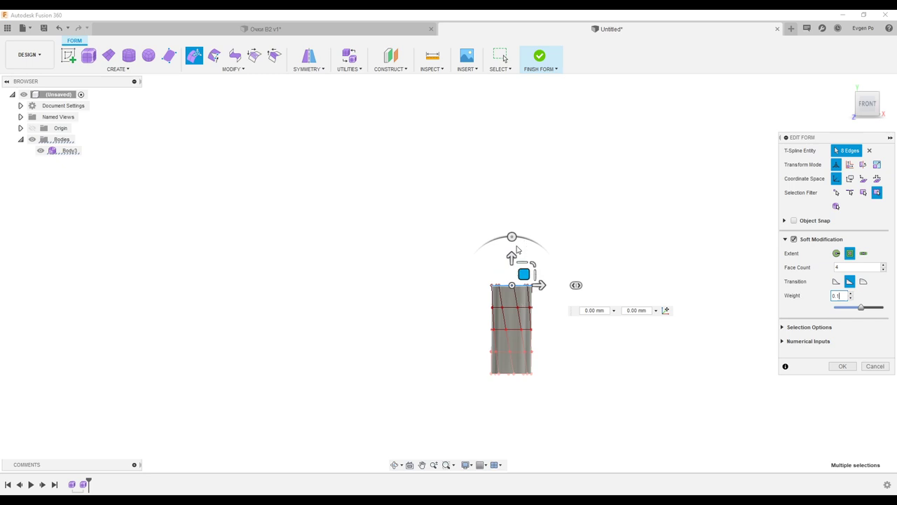
drag(511, 259, 511, 208)
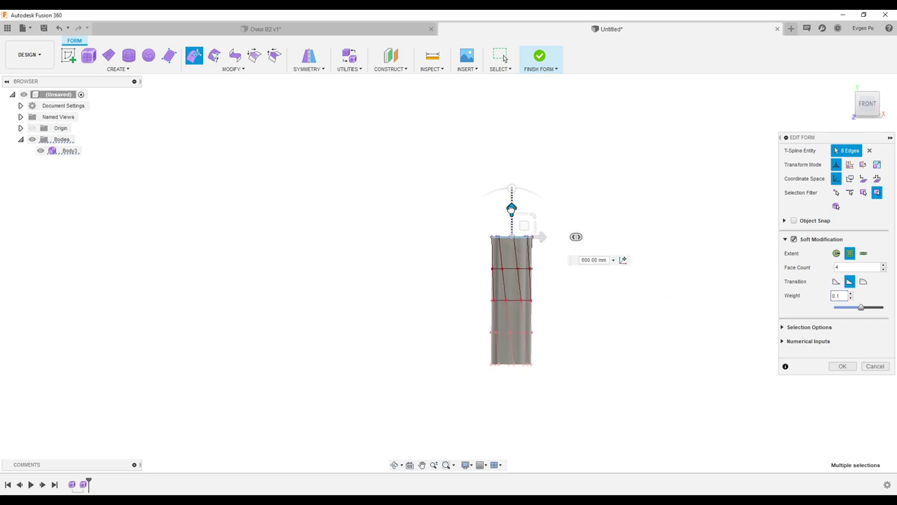
Step: Pull the tube's top end up and to the right in several passes into a gentle arc
drag(514, 189, 552, 206)
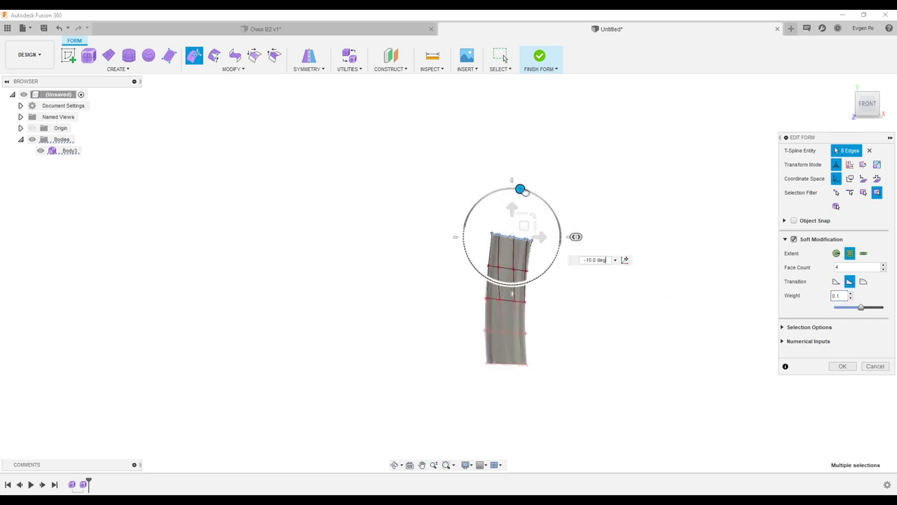
shift+middle_drag(551, 205, 527, 220)
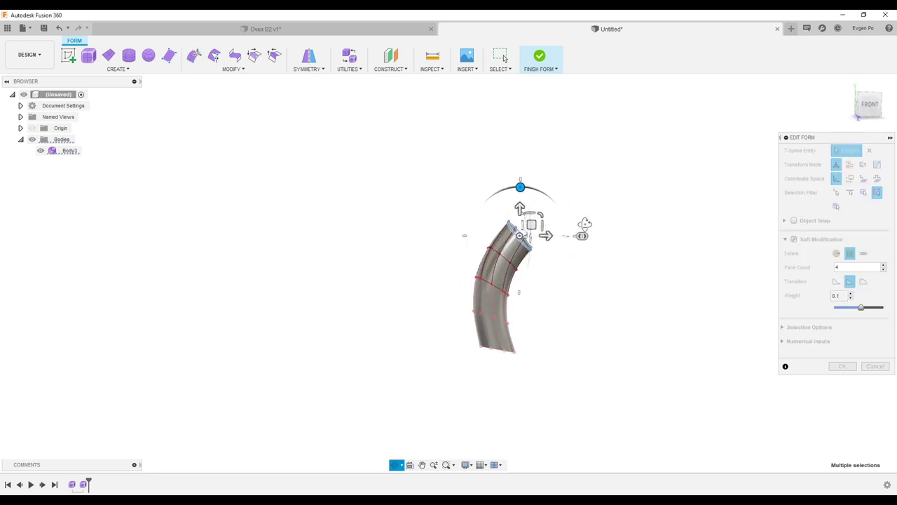
drag(527, 220, 592, 171)
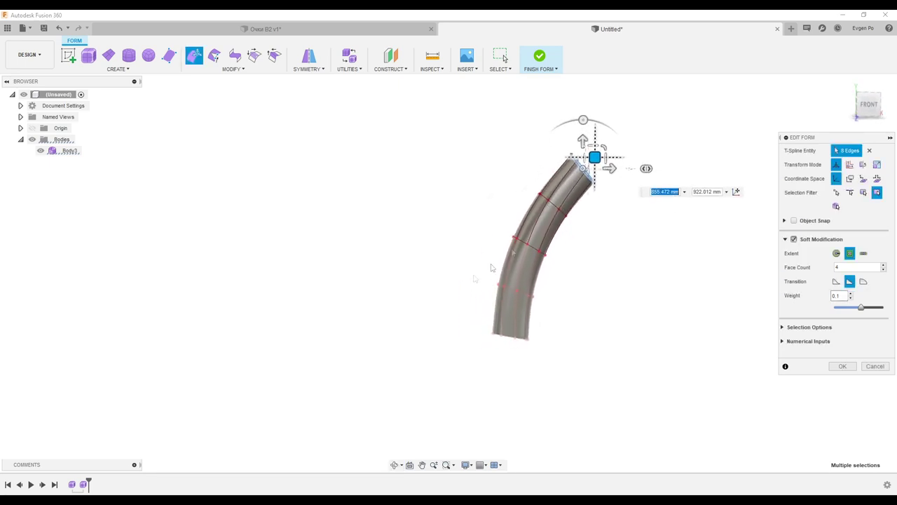
shift+middle_drag(592, 171, 557, 269)
drag(560, 195, 634, 145)
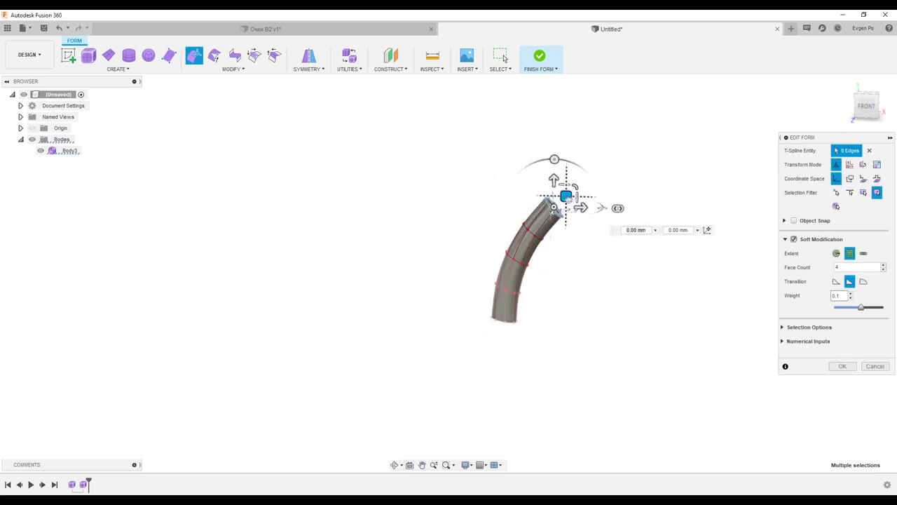
mouse_move(634, 144)
shift+middle_down()
mouse_move(491, 241)
mouse_move(510, 180)
mouse_move(509, 228)
shift+middle_up()
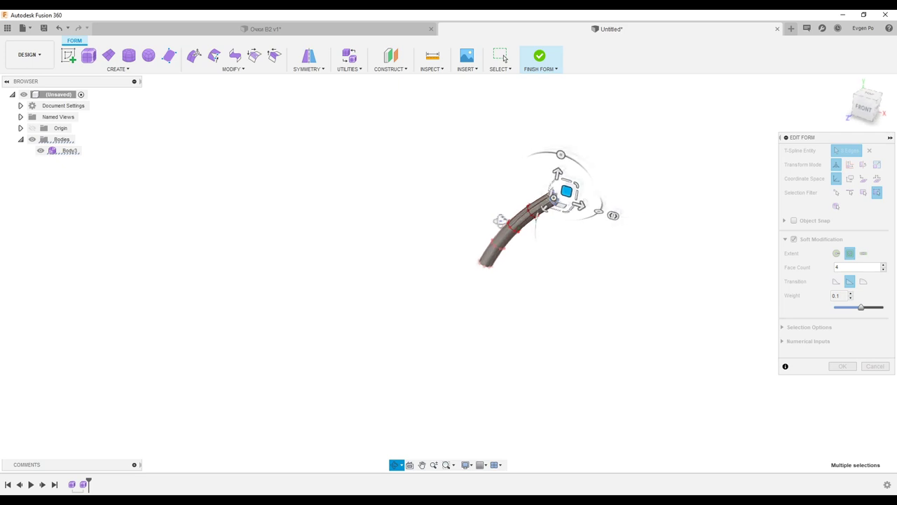
drag(510, 228, 554, 172)
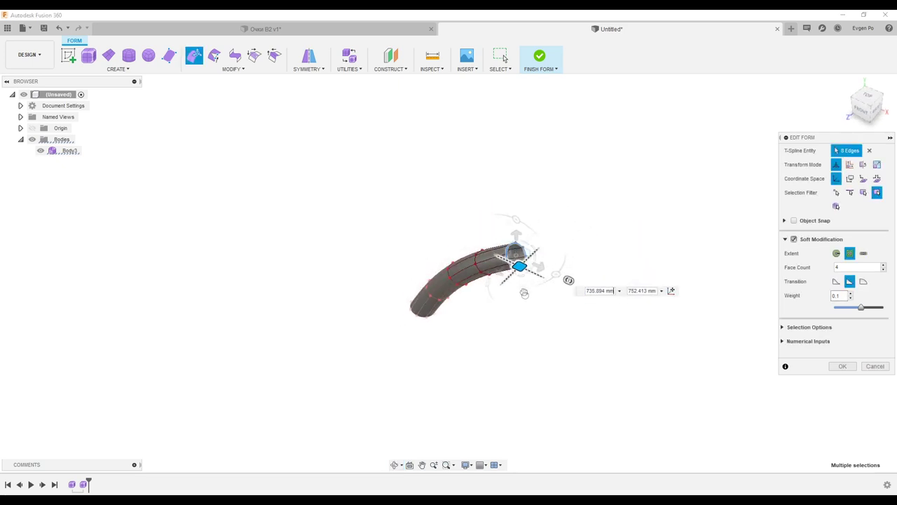
mouse_move(526, 244)
shift+middle_down()
mouse_move(595, 184)
mouse_move(504, 269)
shift+middle_up()
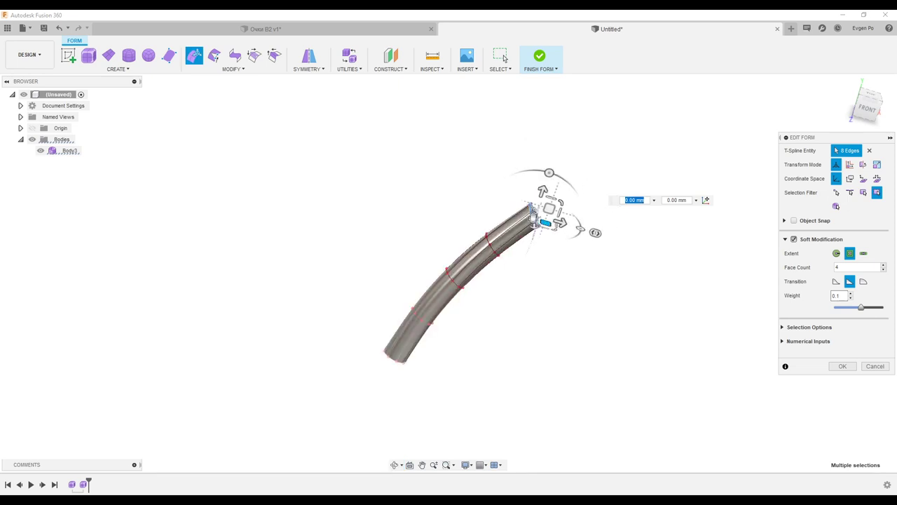
shift+middle_drag(551, 243, 633, 265)
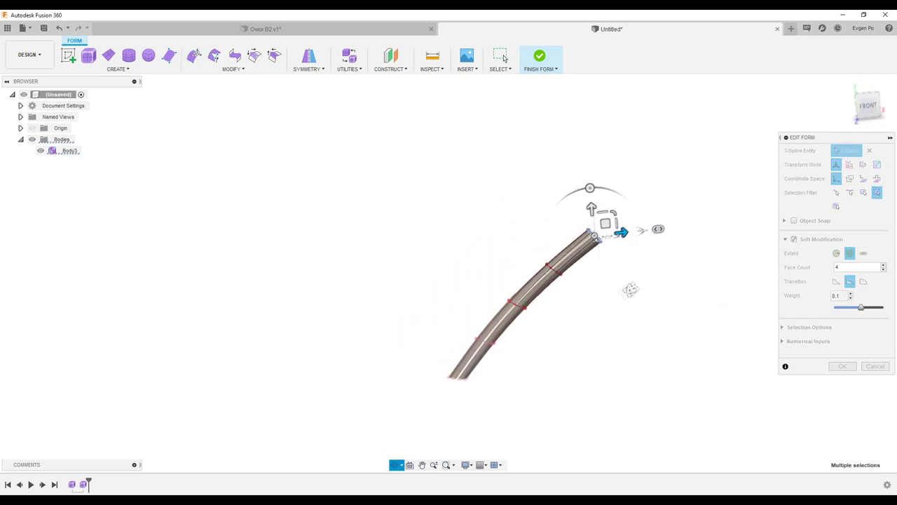
shift+middle_drag(633, 265, 482, 352)
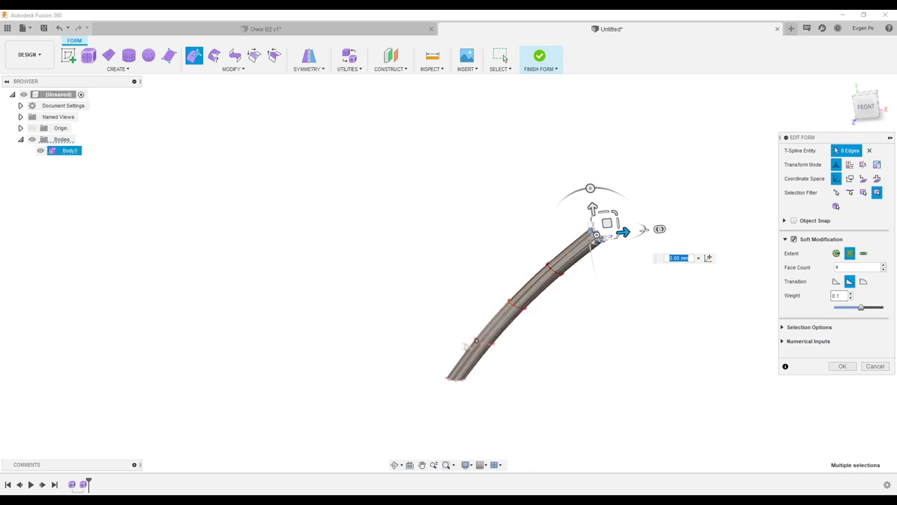
Step: Select the full edge ring around the tube's middle section
click(573, 286)
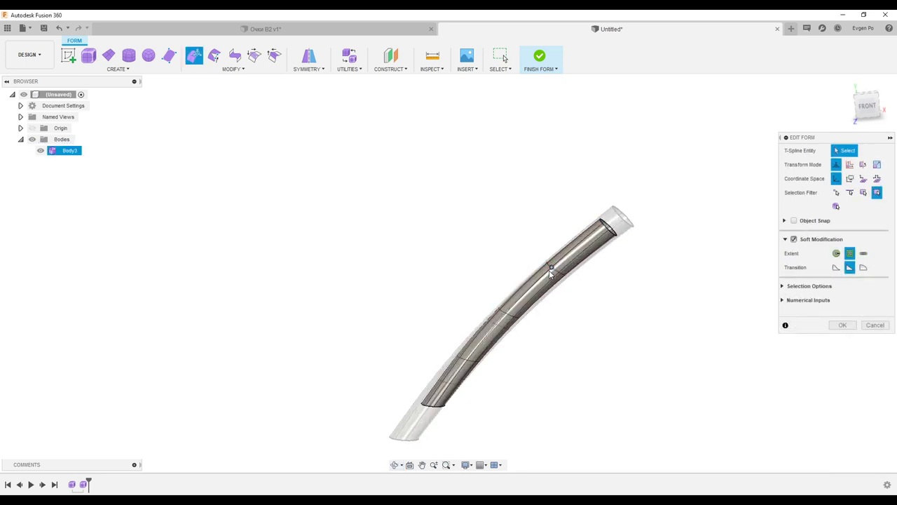
scroll(560, 273, up, 4)
click(561, 272)
double_click(561, 272)
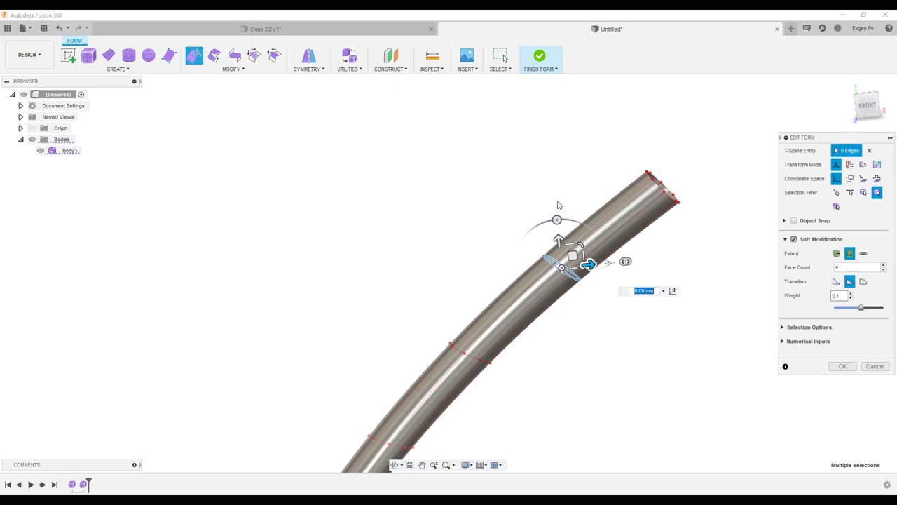
scroll(557, 219, down, 3)
shift+middle_drag(556, 219, 537, 342)
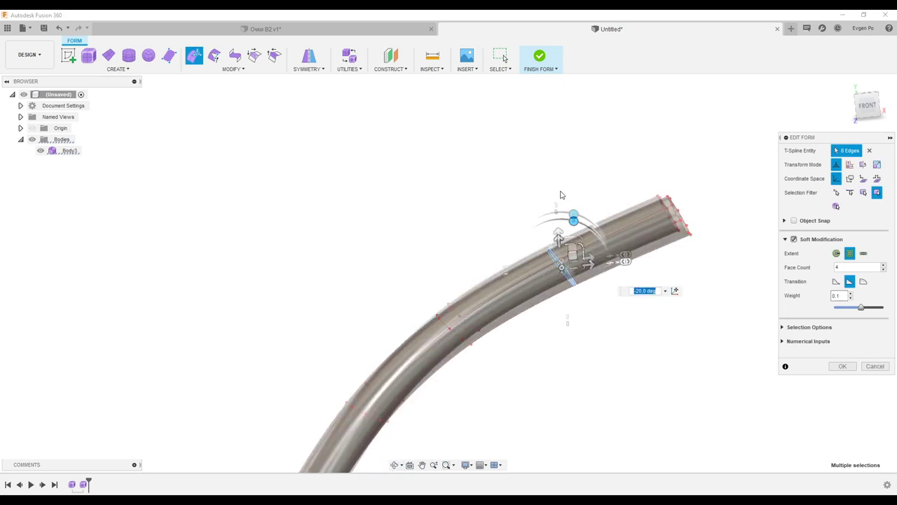
click(536, 342)
scroll(489, 293, up, 3)
click(491, 288)
double_click(491, 288)
Step: Rotate the middle ring about -125° into an S-curve, confirm, and disable soft modification
mouse_move(482, 236)
mouse_down()
mouse_move(525, 250)
mouse_move(535, 271)
mouse_move(530, 306)
mouse_up()
mouse_move(529, 306)
shift+middle_down()
mouse_move(489, 233)
mouse_move(633, 320)
shift+middle_up()
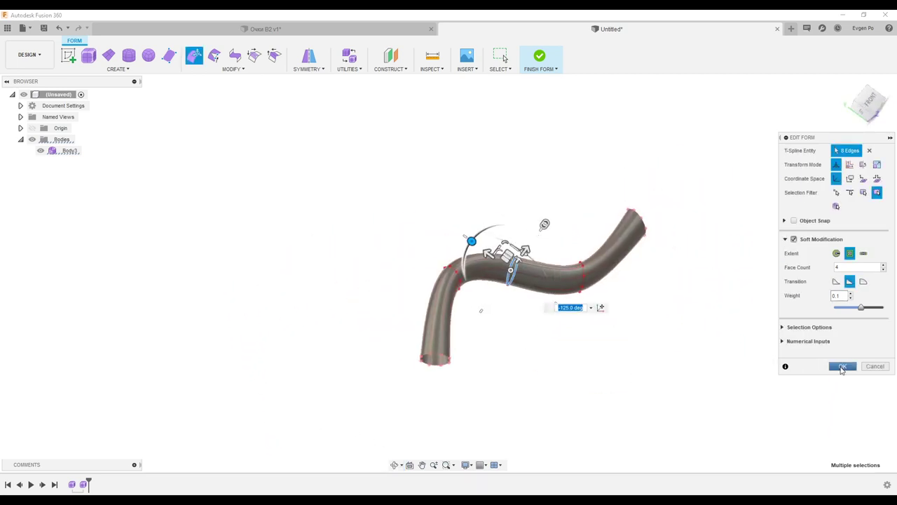
click(793, 239)
click(614, 349)
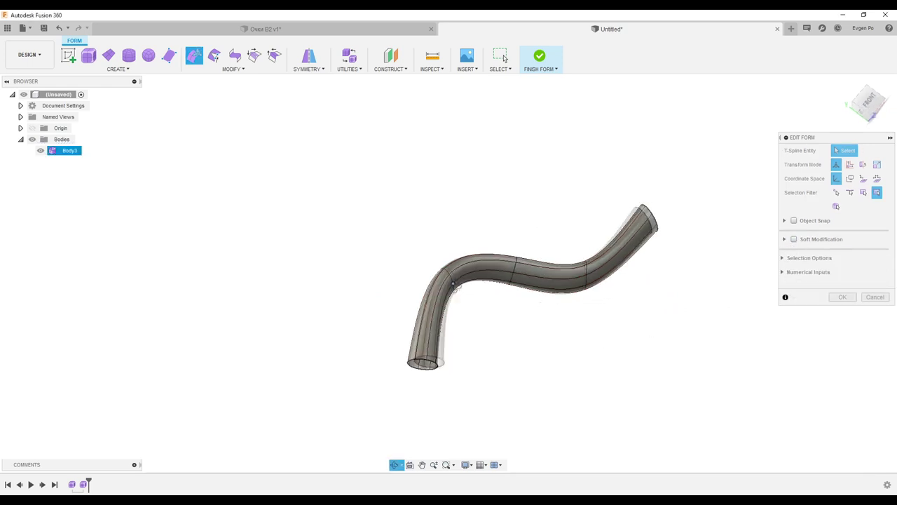
Step: Rotate the lower bend's edge ring slightly, set weight 0.5, and enlarge the bottom opening
double_click(451, 293)
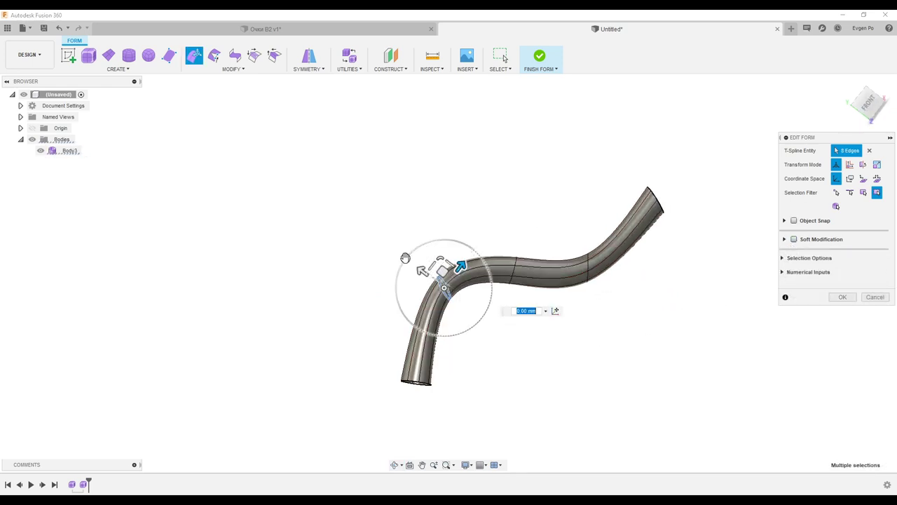
drag(402, 264, 399, 269)
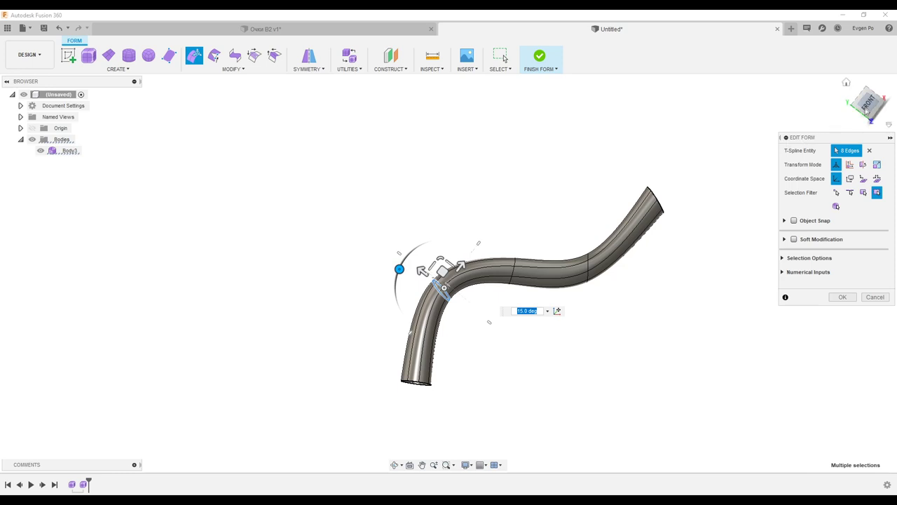
mouse_move(571, 260)
shift+middle_down()
mouse_move(541, 336)
mouse_move(565, 172)
mouse_move(523, 198)
mouse_move(640, 184)
shift+middle_up()
scroll(641, 184, down, 3)
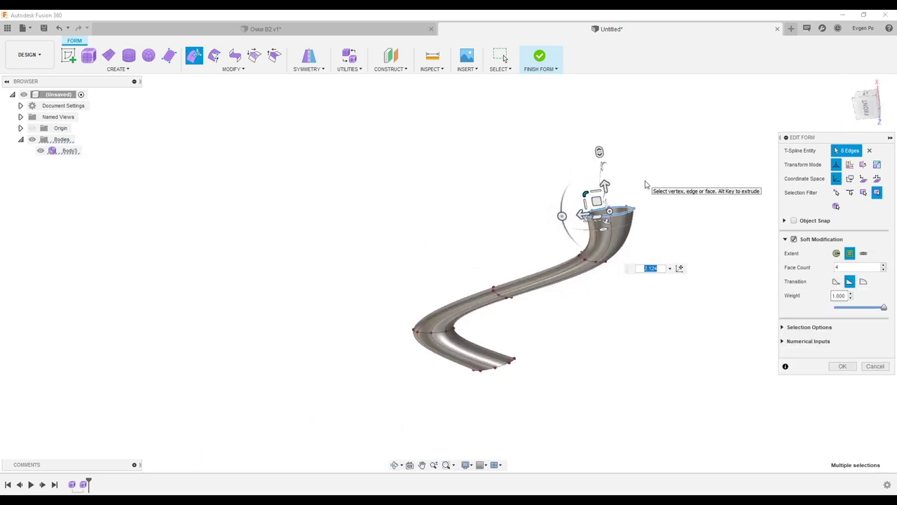
text(1.00)
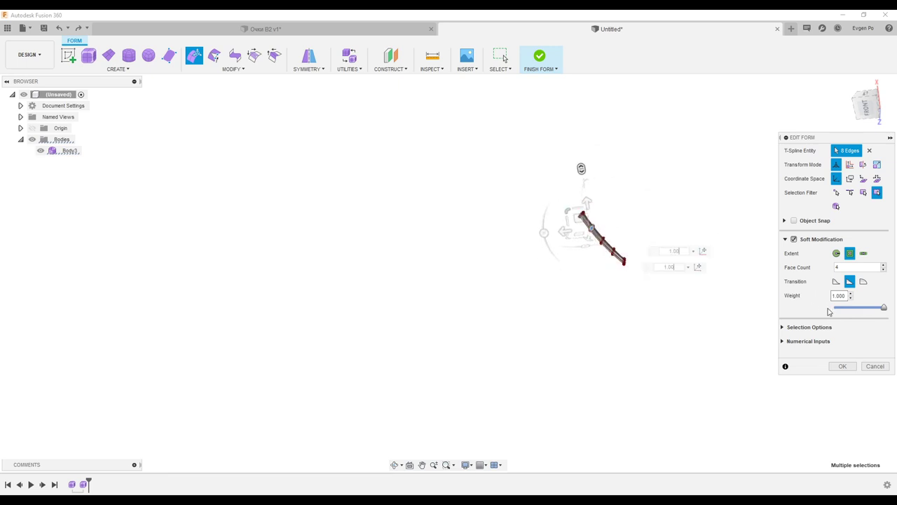
mouse_move(673, 267)
shift+middle_down()
mouse_move(601, 312)
mouse_move(635, 243)
shift+middle_up()
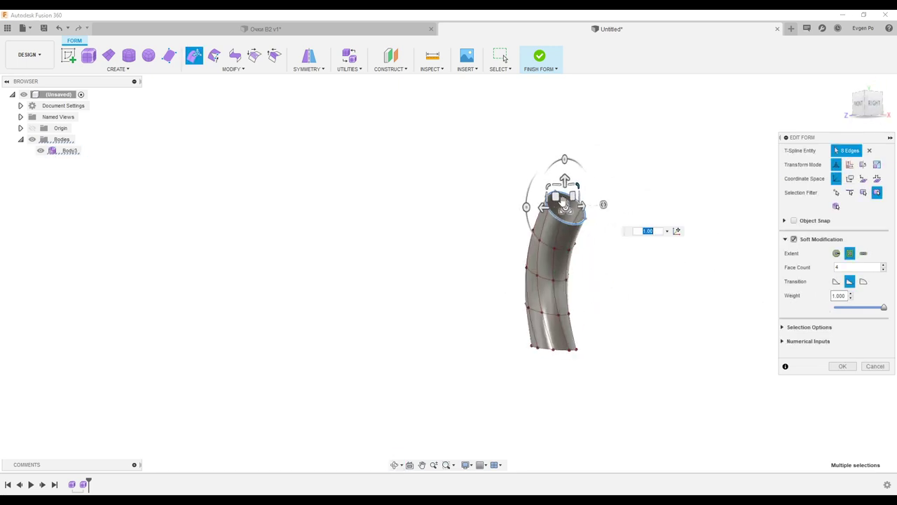
mouse_move(558, 200)
shift+middle_down()
mouse_move(605, 166)
mouse_move(577, 192)
shift+middle_up()
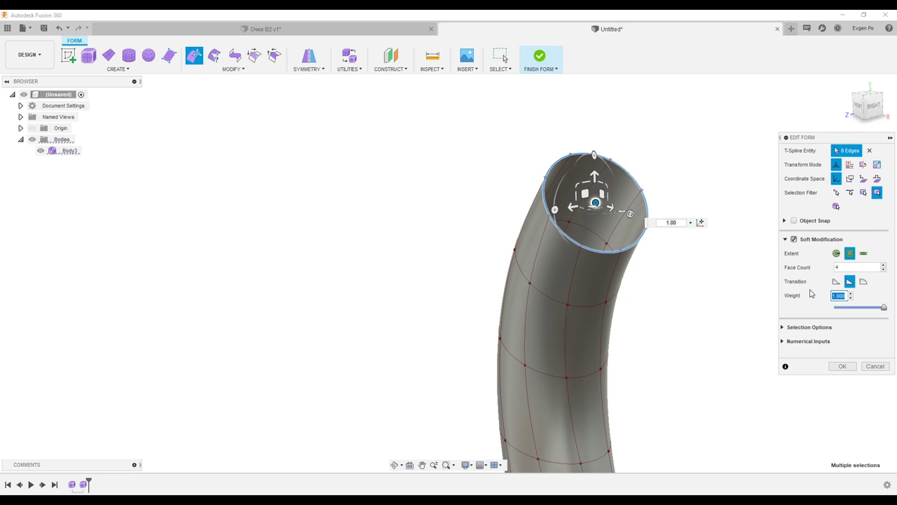
click(841, 296)
text(0.5)
key(Return)
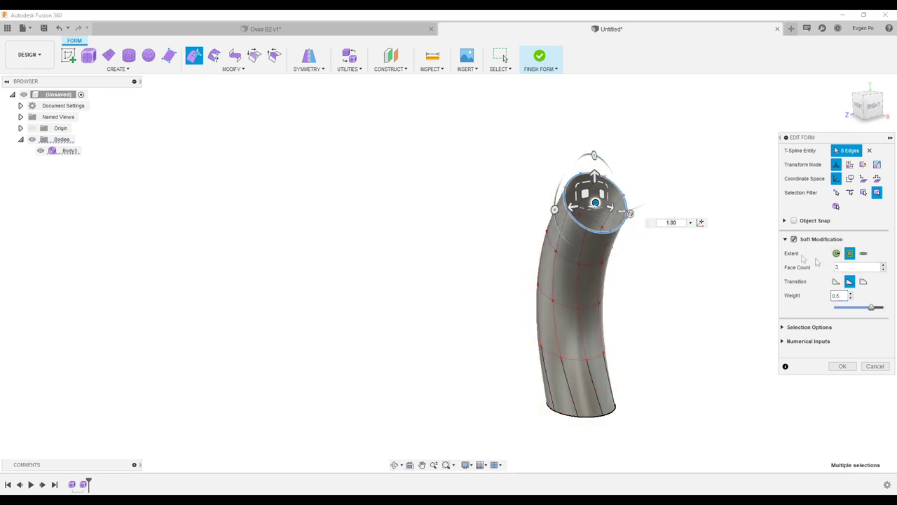
mouse_move(691, 154)
shift+middle_down()
mouse_move(613, 265)
mouse_move(627, 444)
mouse_move(657, 402)
mouse_move(683, 413)
mouse_move(675, 406)
shift+middle_up()
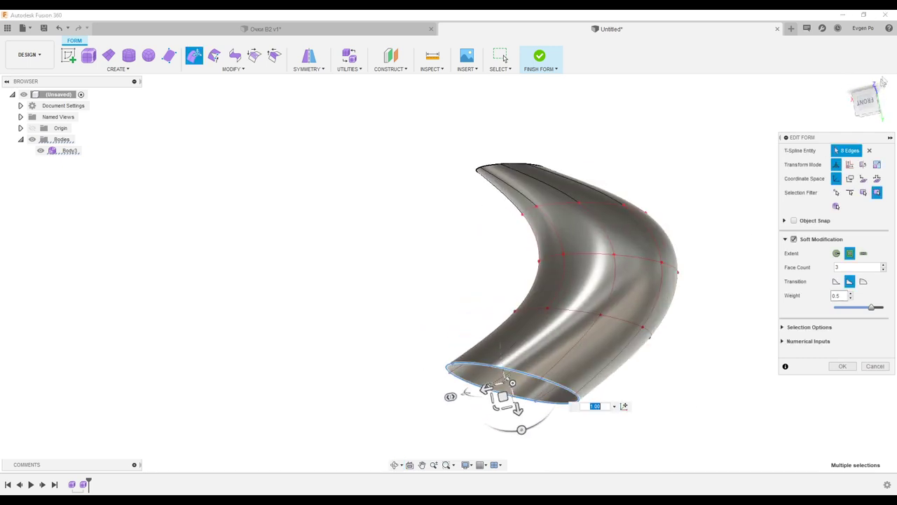
shift+middle_drag(561, 316, 864, 363)
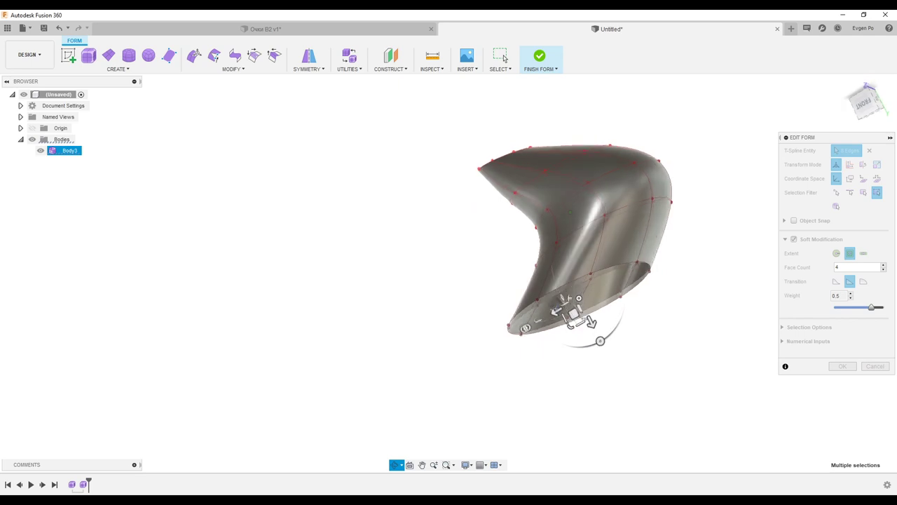
click(864, 364)
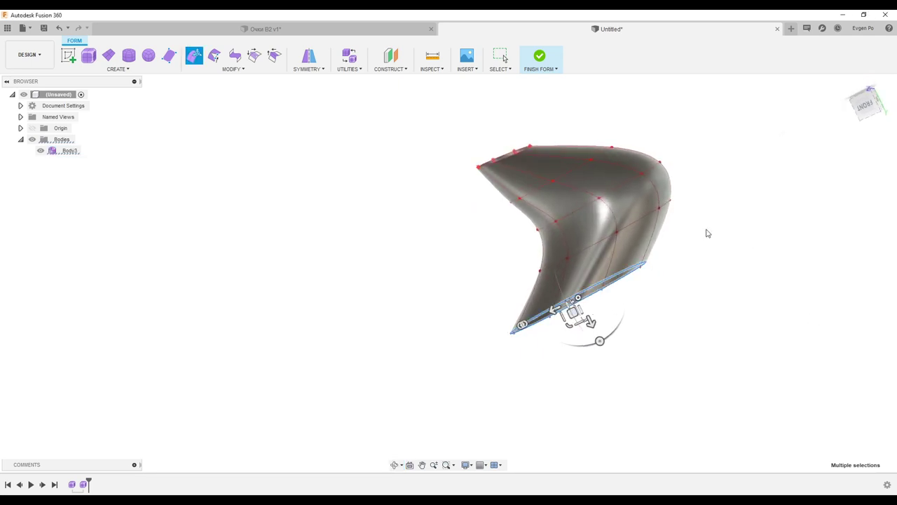
Step: Pull the open end's rim outward with soft modification, using rim-aligned move directions
shift+middle_drag(707, 233, 737, 209)
mouse_move(721, 178)
shift+middle_down()
mouse_move(701, 138)
mouse_move(697, 208)
mouse_move(846, 232)
mouse_move(784, 251)
mouse_move(771, 280)
mouse_move(735, 220)
mouse_move(753, 235)
shift+middle_up()
shift+middle_drag(713, 213, 554, 232)
click(571, 237)
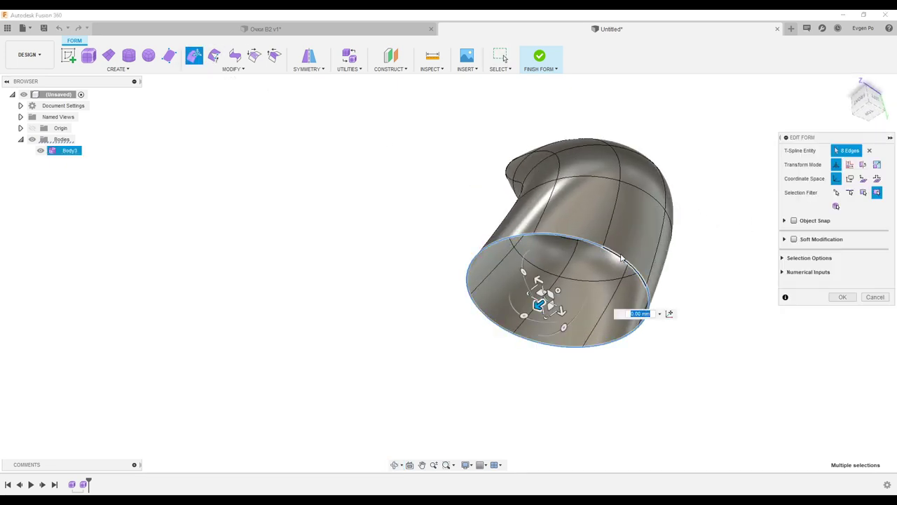
click(851, 178)
shift+middle_drag(707, 194, 710, 181)
click(795, 239)
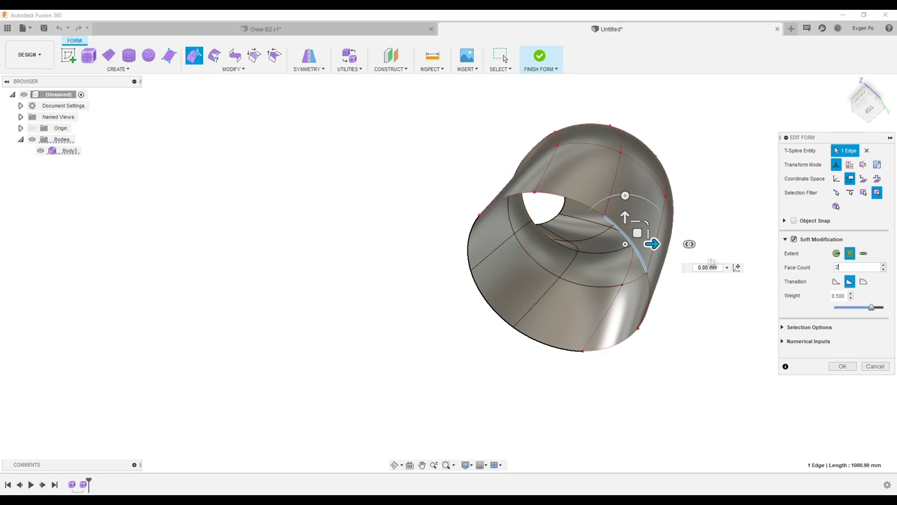
drag(637, 232, 711, 203)
mouse_move(711, 203)
shift+middle_down()
mouse_move(432, 206)
mouse_move(392, 247)
mouse_move(415, 175)
shift+middle_up()
key(Escape)
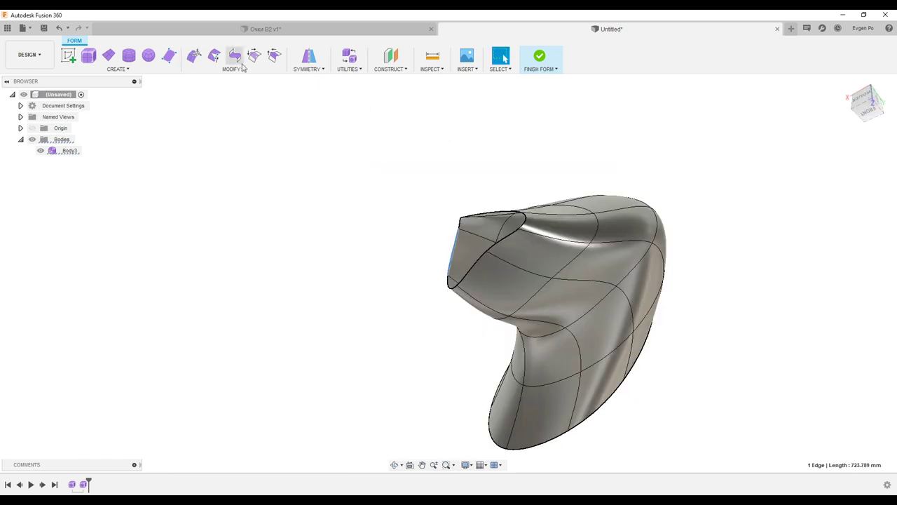
Step: Interpolate Body3 toward Surface Points to smooth the horn shape
click(252, 70)
click(206, 295)
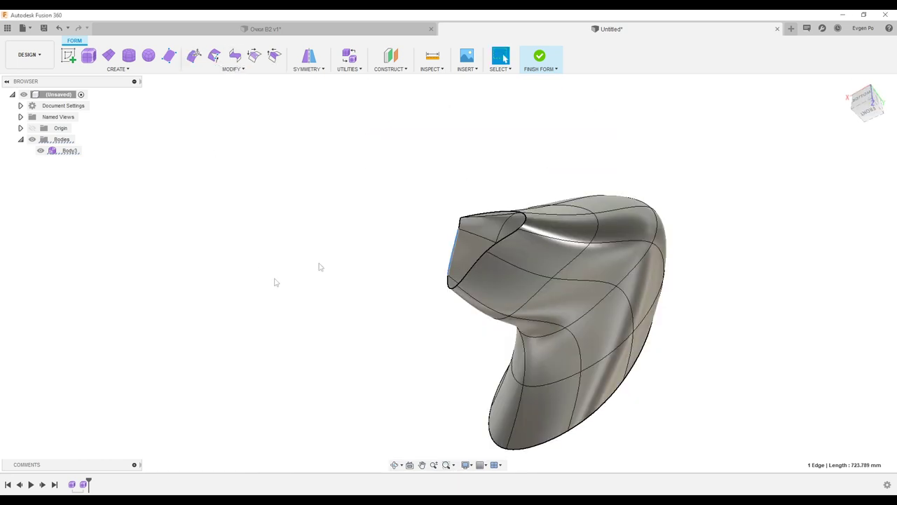
click(495, 267)
click(859, 164)
click(847, 188)
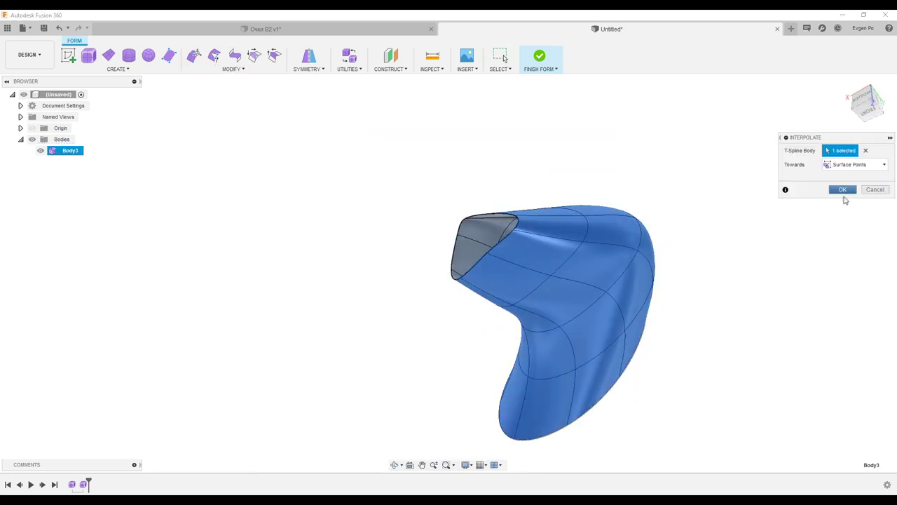
click(844, 190)
mouse_move(789, 311)
shift+middle_down()
mouse_move(764, 254)
mouse_move(727, 243)
shift+middle_up()
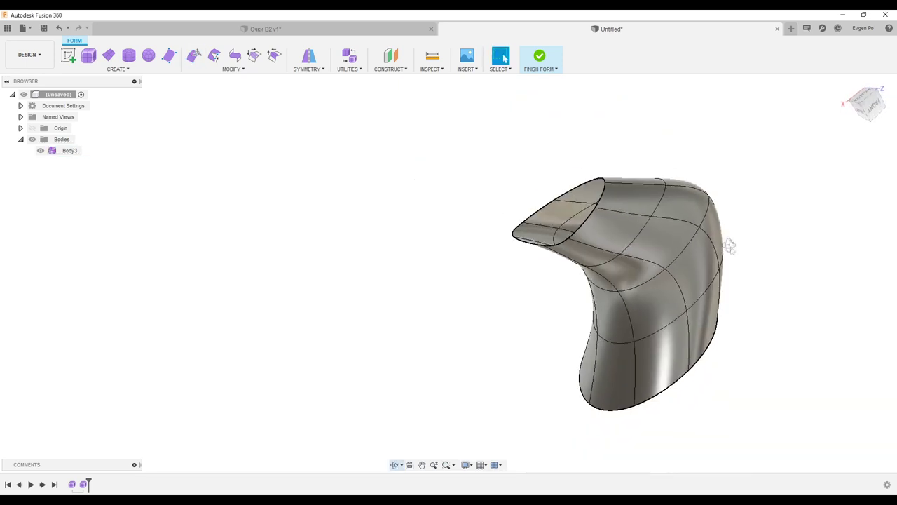
click(118, 68)
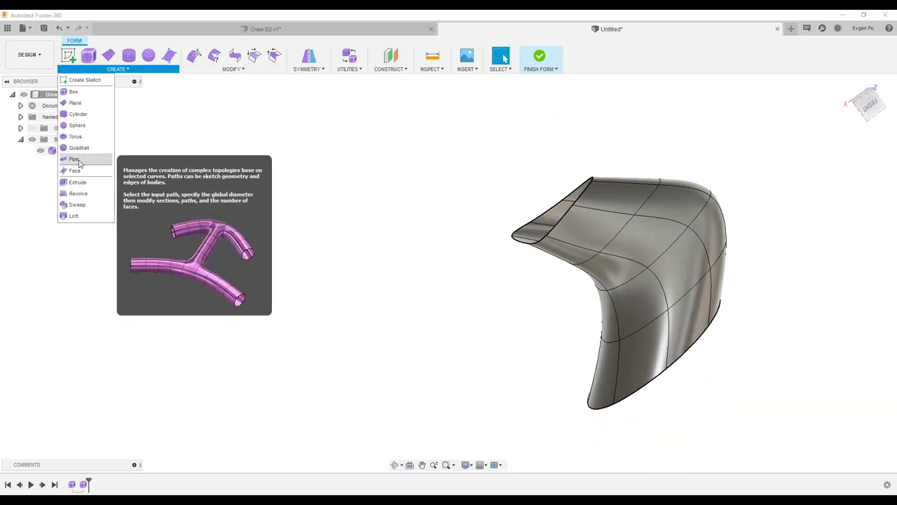
Step: Window-select all the tube's T-spline grid edges as Pipe paths and inspect the resulting ribs
click(77, 158)
shift+middle_drag(356, 185, 347, 159)
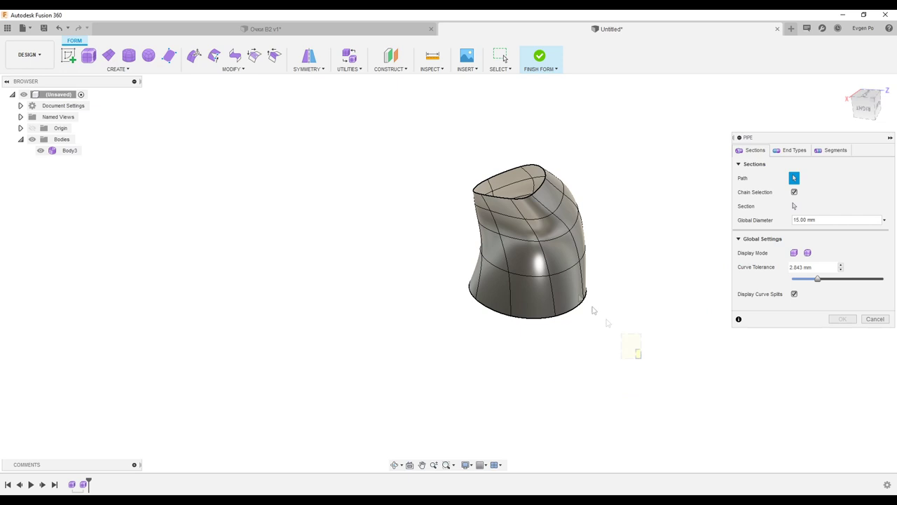
drag(640, 357, 427, 142)
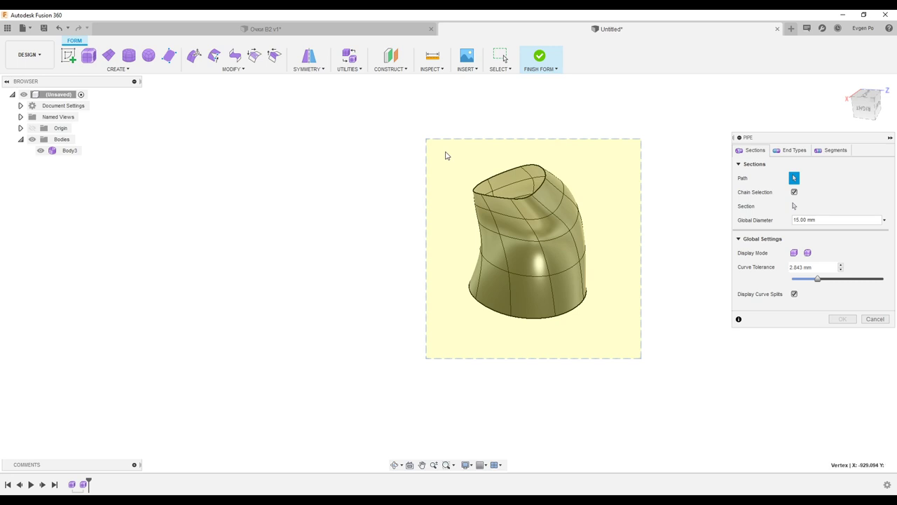
drag(446, 156, 445, 155)
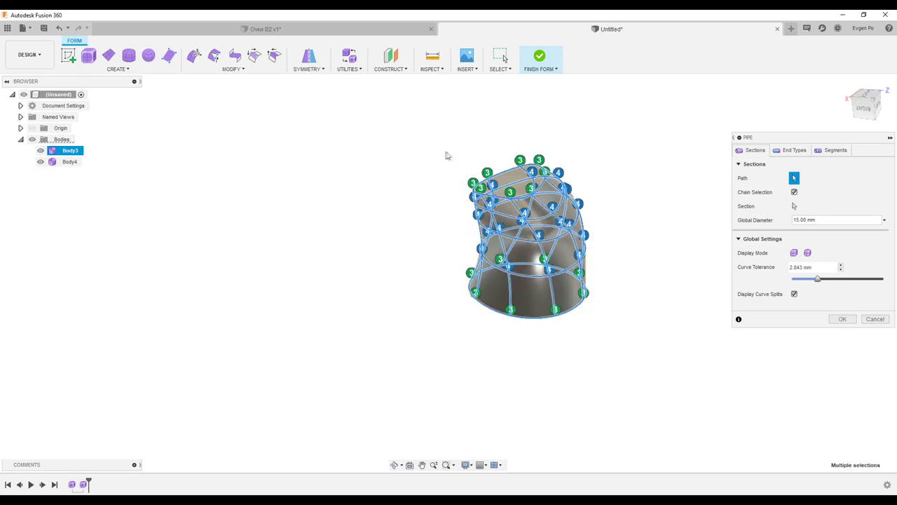
key(Return)
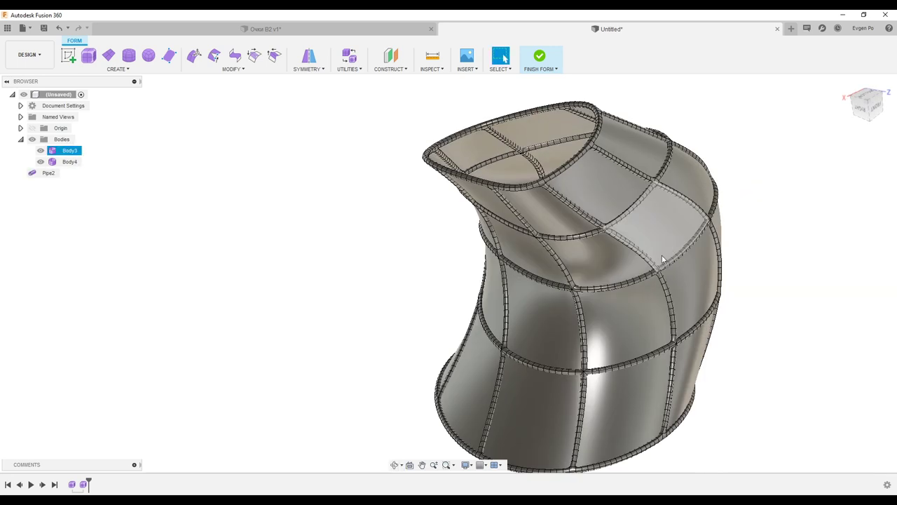
scroll(673, 214, up, 5)
mouse_move(673, 213)
shift+middle_down()
mouse_move(665, 242)
mouse_move(585, 260)
mouse_move(673, 280)
shift+middle_up()
click(70, 150)
scroll(584, 260, down, 3)
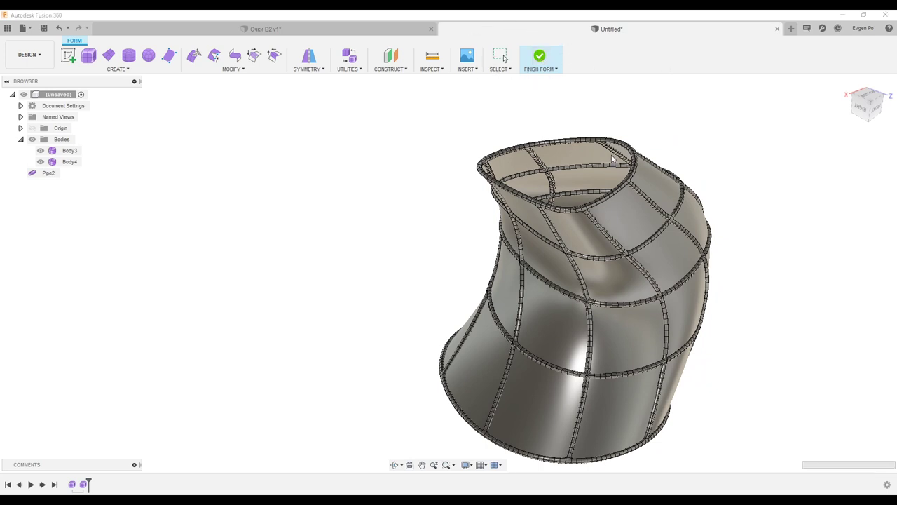
shift+middle_drag(612, 159, 446, 205)
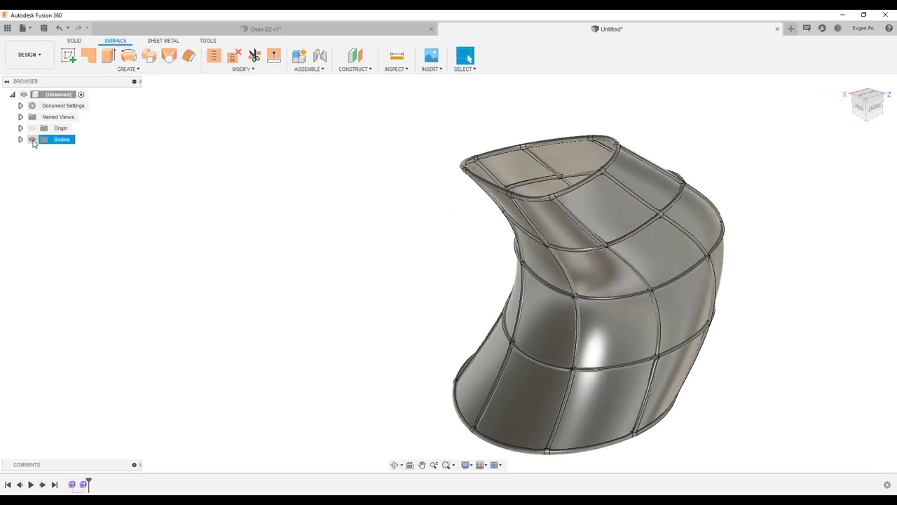
Step: Patch both the top and bottom openings of the tube
click(41, 162)
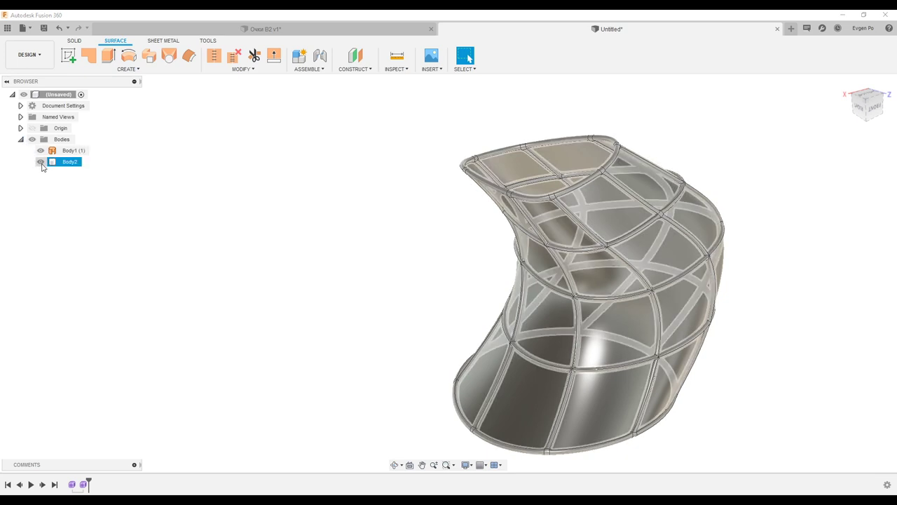
click(41, 162)
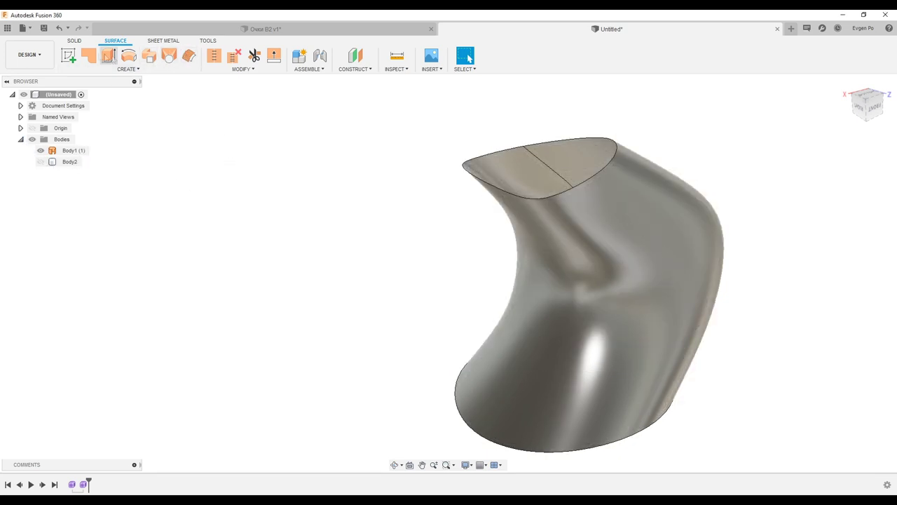
shift+middle_drag(557, 213, 575, 190)
click(578, 200)
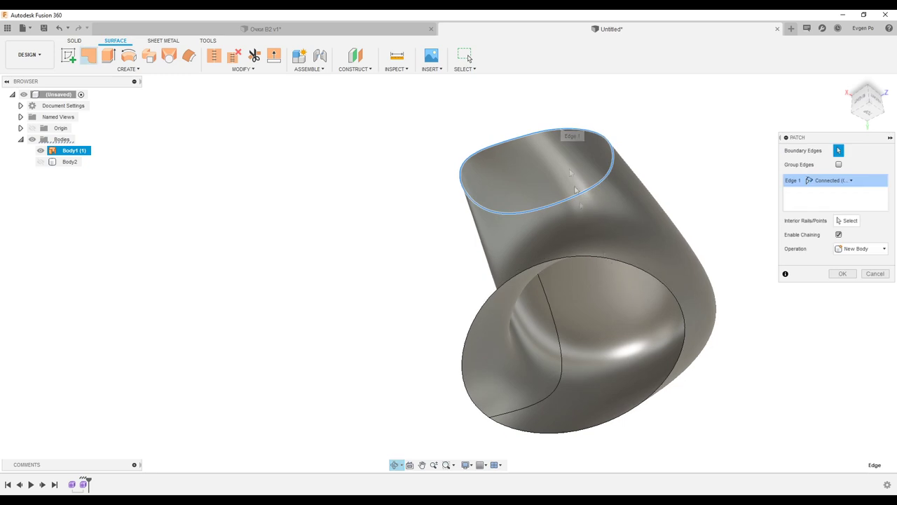
click(844, 274)
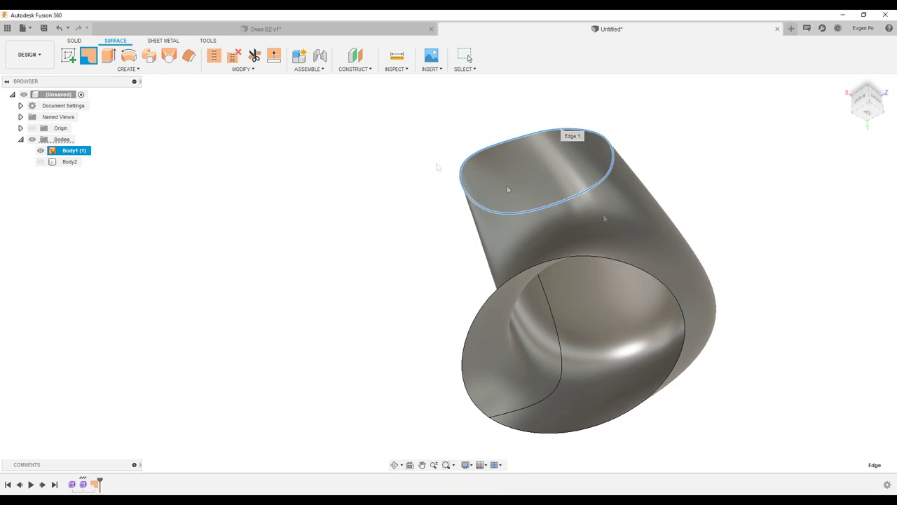
key(Return)
click(610, 258)
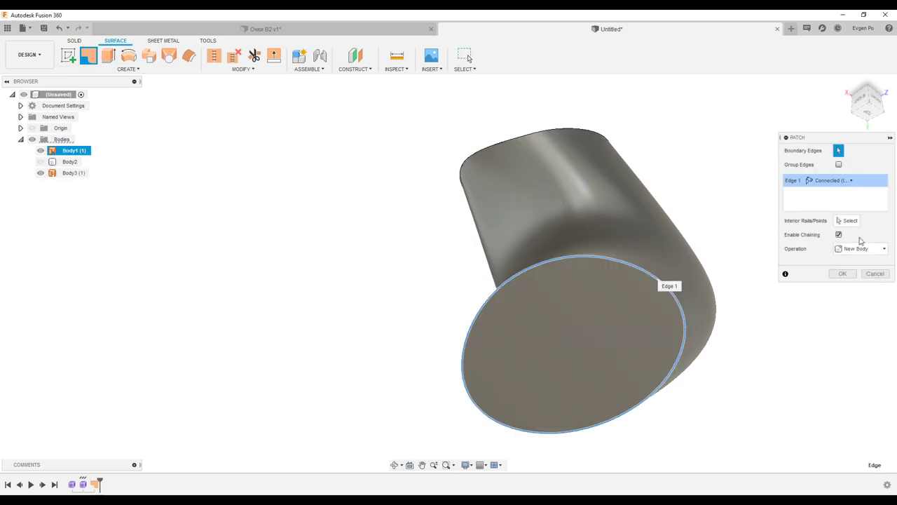
click(843, 273)
shift+middle_drag(736, 266, 658, 222)
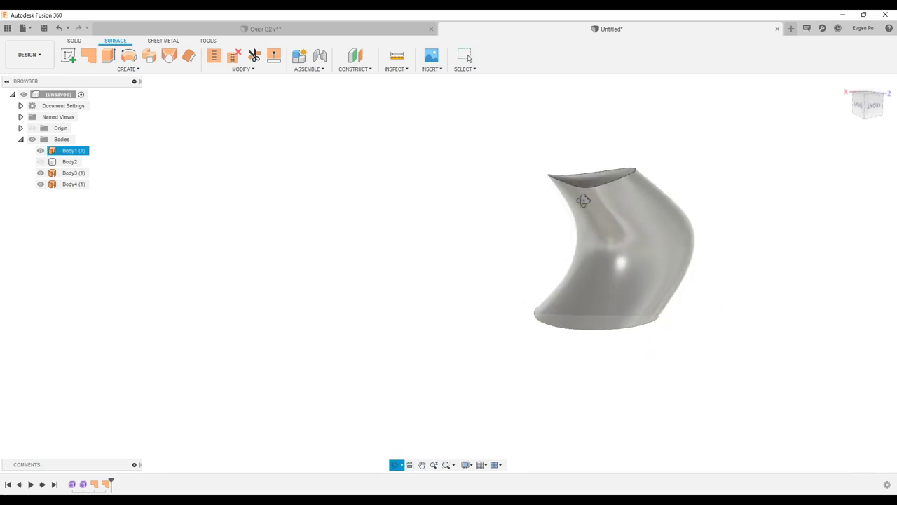
Step: Stitch the tube and its two caps into one solid
drag(717, 361, 467, 109)
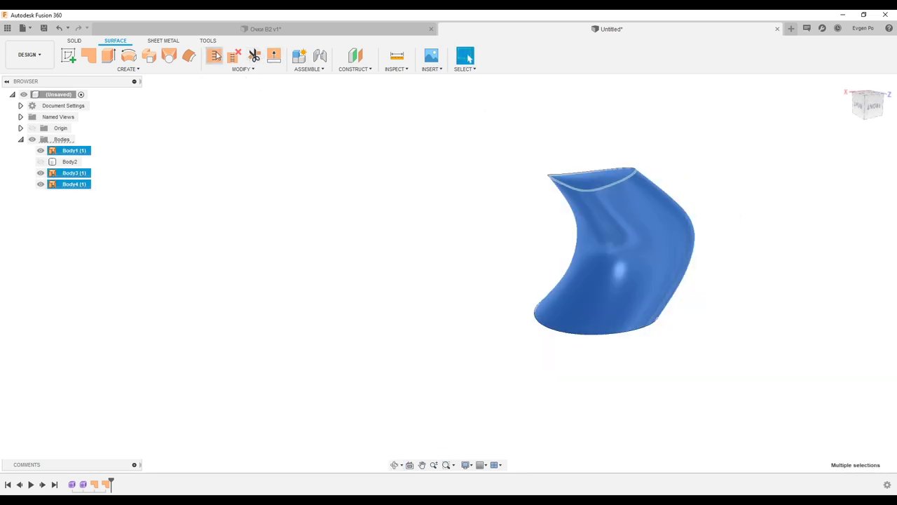
click(215, 56)
click(844, 311)
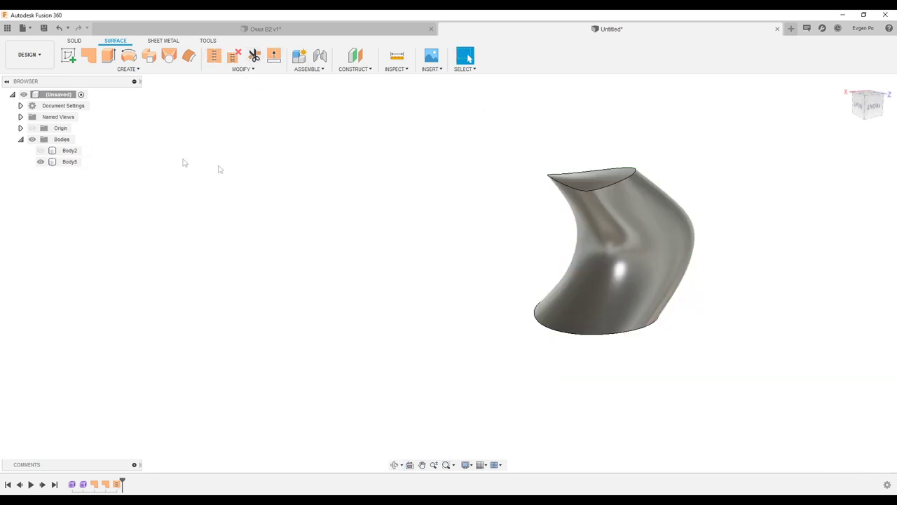
Step: Show Body2 and Join it with the solid tube into one body
click(40, 150)
mouse_move(281, 132)
shift+middle_down()
mouse_move(374, 114)
mouse_move(235, 50)
shift+middle_up()
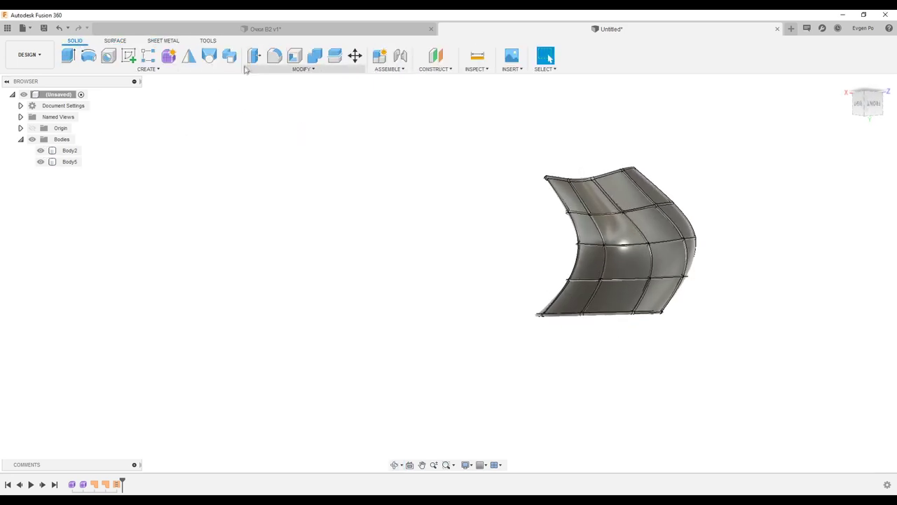
click(315, 56)
click(628, 203)
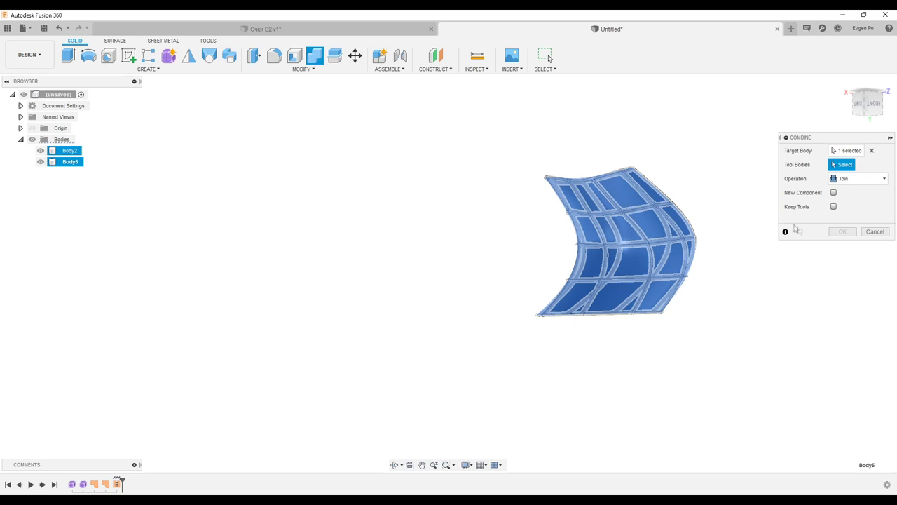
click(843, 232)
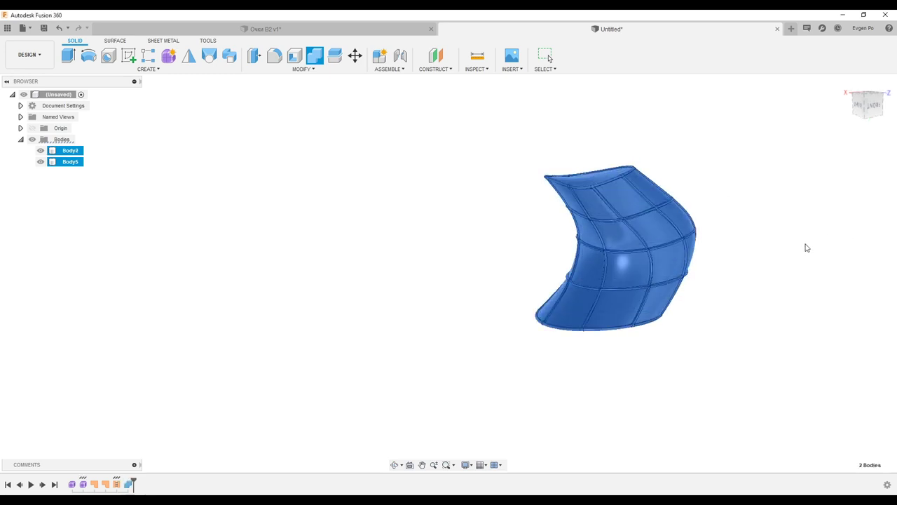
mouse_move(785, 236)
shift+middle_down()
mouse_move(677, 227)
mouse_move(661, 253)
mouse_move(633, 213)
mouse_move(698, 234)
mouse_move(631, 224)
shift+middle_up()
scroll(666, 231, up, 5)
scroll(648, 226, up, 3)
scroll(515, 215, up, 5)
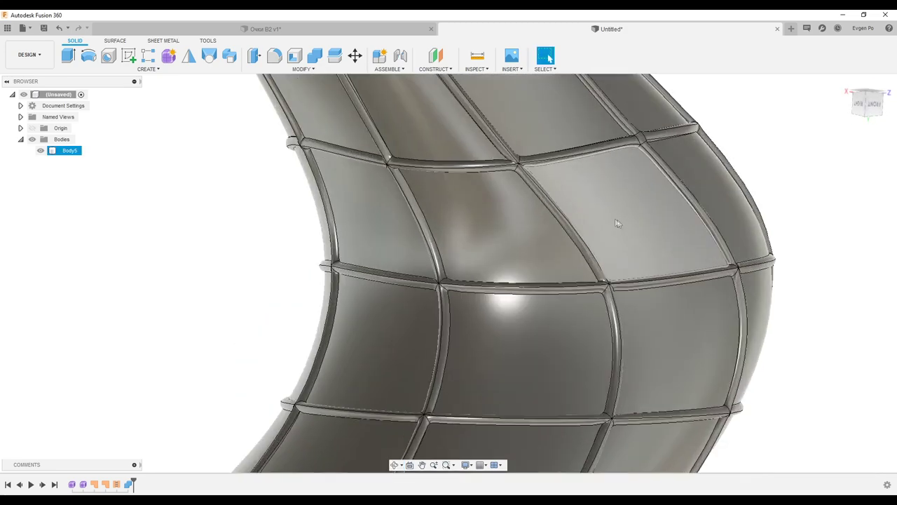
scroll(509, 312, up, 3)
scroll(510, 313, down, 5)
mouse_move(510, 312)
shift+middle_down()
mouse_move(552, 323)
mouse_move(623, 285)
mouse_move(504, 293)
shift+middle_up()
mouse_move(593, 238)
shift+middle_down()
mouse_move(531, 241)
mouse_move(495, 210)
shift+middle_up()
click(546, 56)
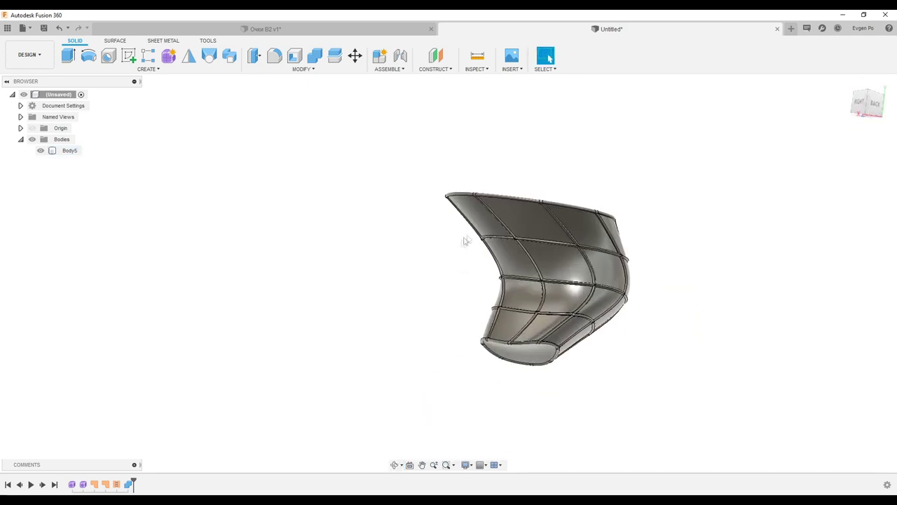
shift+middle_drag(566, 273, 381, 216)
mouse_move(561, 210)
shift+middle_down()
mouse_move(563, 156)
mouse_move(556, 201)
mouse_move(572, 339)
shift+middle_up()
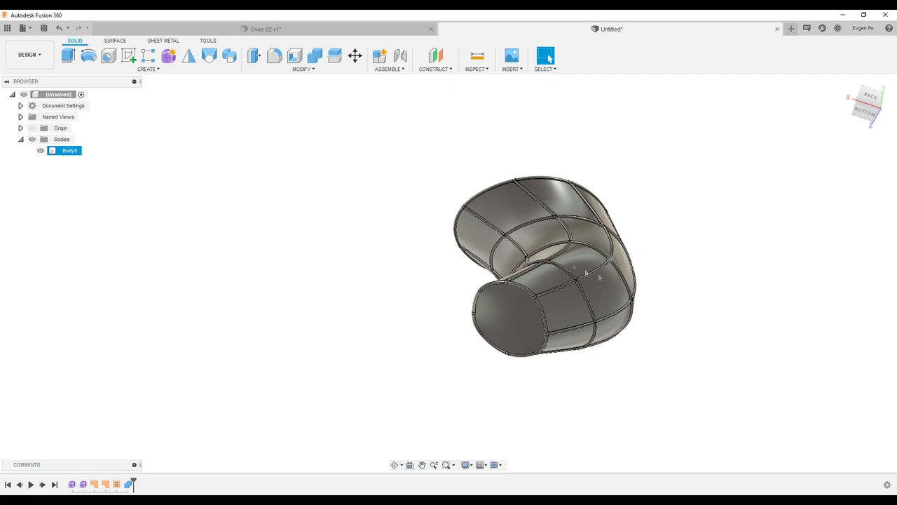
shift+middle_drag(630, 217, 636, 240)
scroll(637, 240, up, 3)
scroll(573, 237, up, 3)
scroll(573, 237, up, 3)
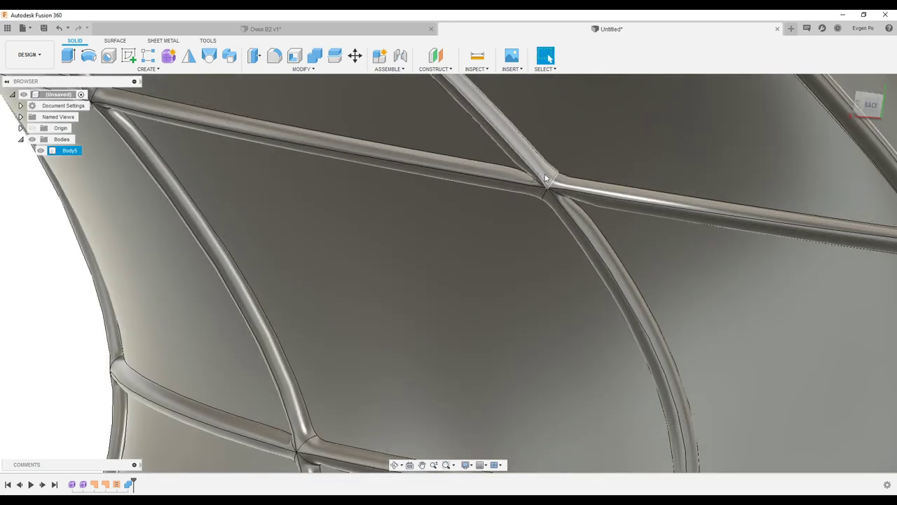
scroll(574, 231, up, 3)
scroll(581, 216, up, 2)
scroll(580, 216, up, 2)
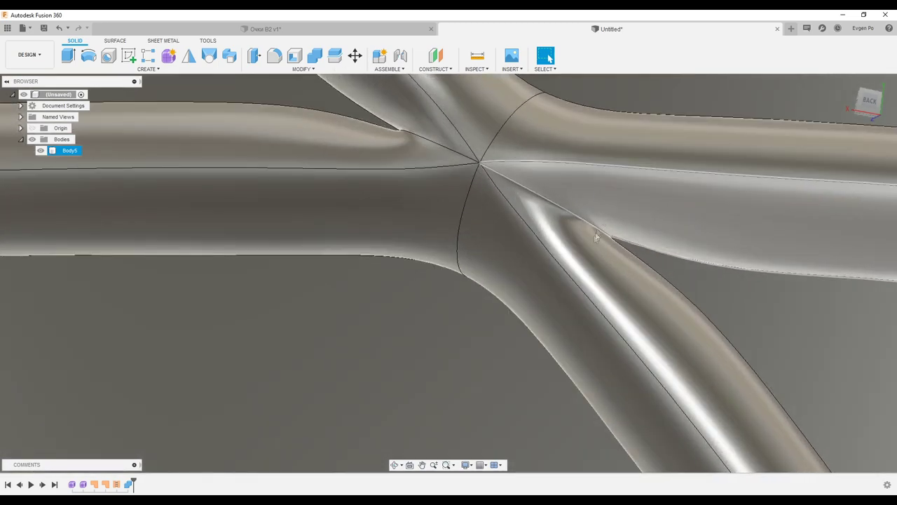
mouse_move(594, 246)
shift+middle_down()
mouse_move(636, 265)
mouse_move(515, 199)
mouse_move(489, 172)
mouse_move(510, 158)
mouse_move(490, 202)
mouse_move(461, 205)
mouse_move(471, 212)
shift+middle_up()
scroll(471, 212, down, 3)
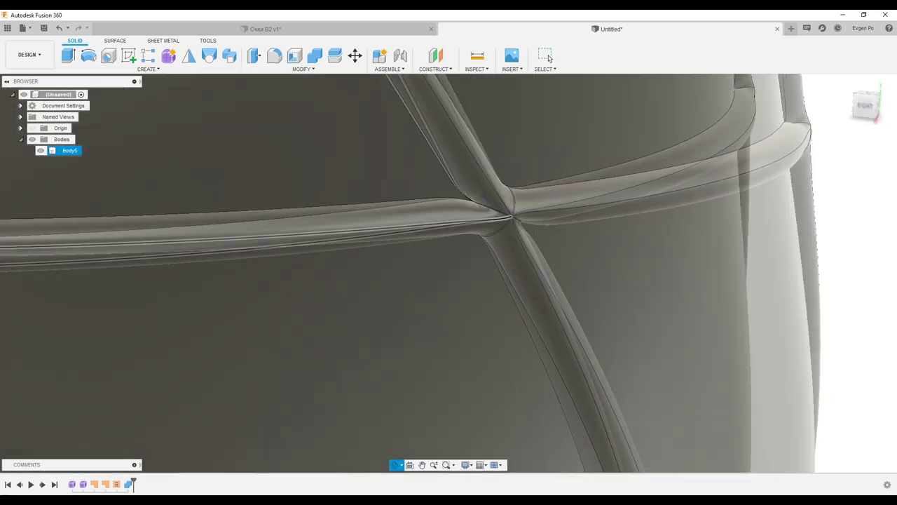
scroll(469, 207, down, 3)
scroll(463, 200, down, 3)
scroll(457, 211, up, 3)
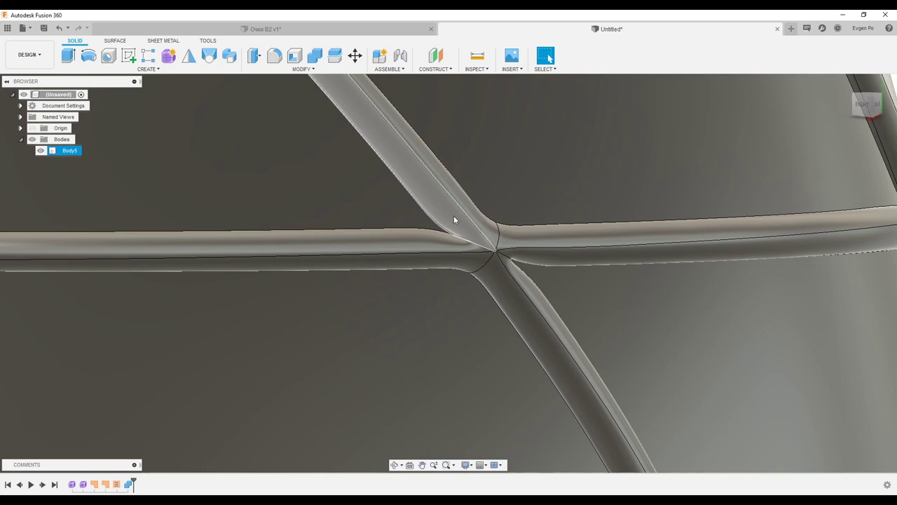
scroll(455, 238, up, 2)
scroll(455, 236, down, 2)
scroll(455, 233, down, 2)
scroll(454, 229, down, 3)
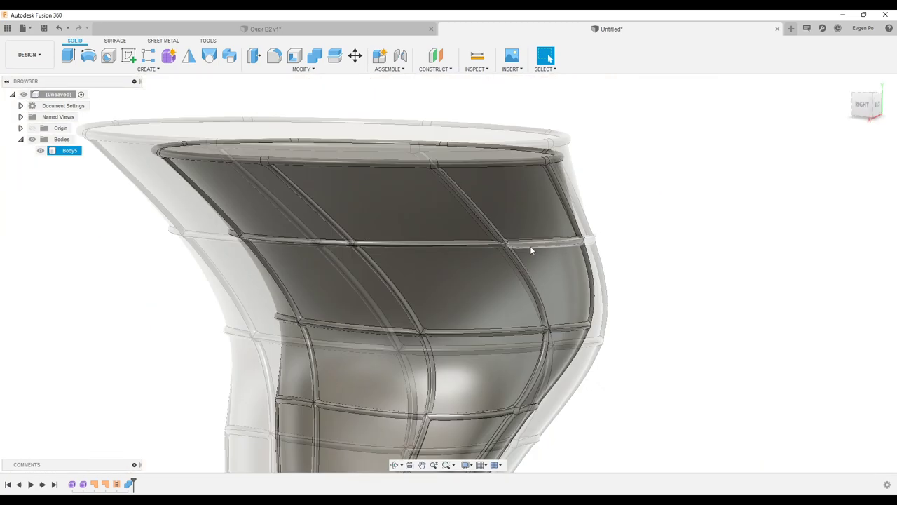
scroll(530, 246, down, 2)
scroll(431, 173, up, 3)
scroll(356, 196, up, 2)
scroll(351, 172, down, 2)
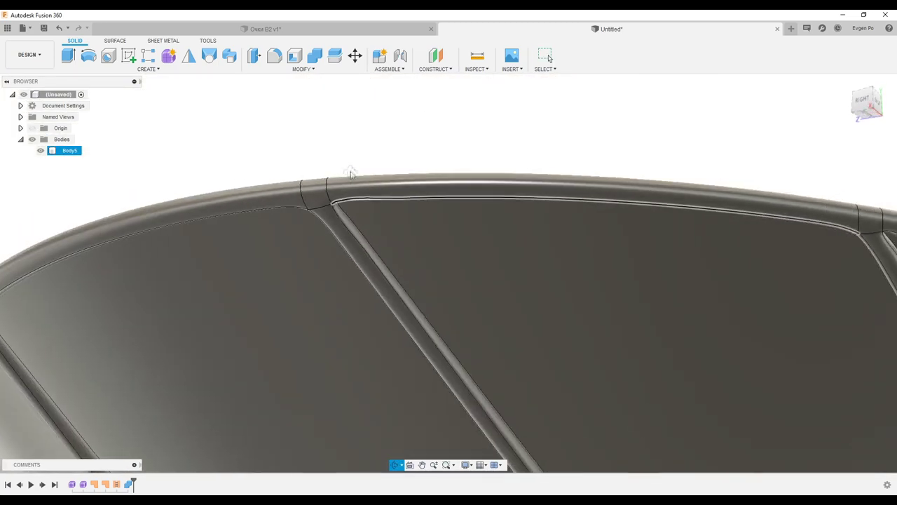
scroll(371, 164, down, 2)
shift+middle_drag(371, 165, 392, 178)
scroll(420, 280, up, 3)
scroll(421, 280, up, 3)
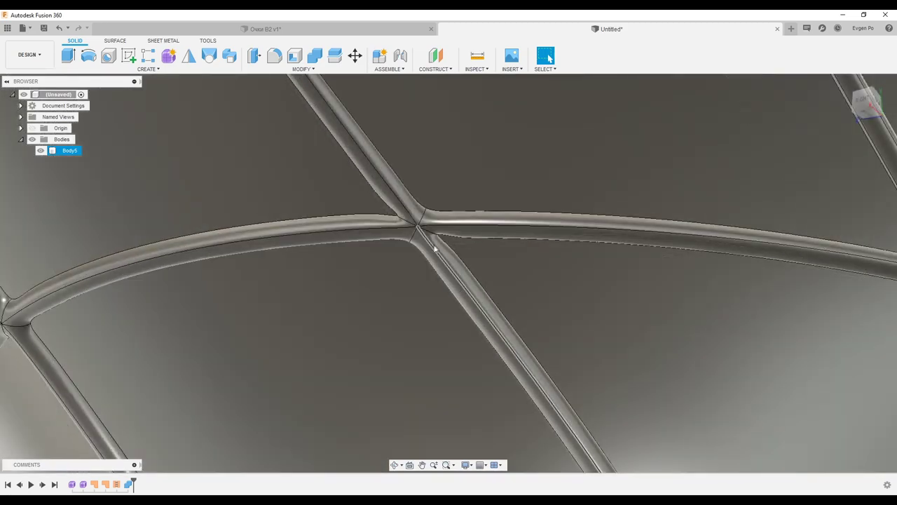
scroll(431, 246, up, 2)
scroll(421, 238, up, 2)
scroll(406, 225, up, 1)
scroll(405, 219, down, 2)
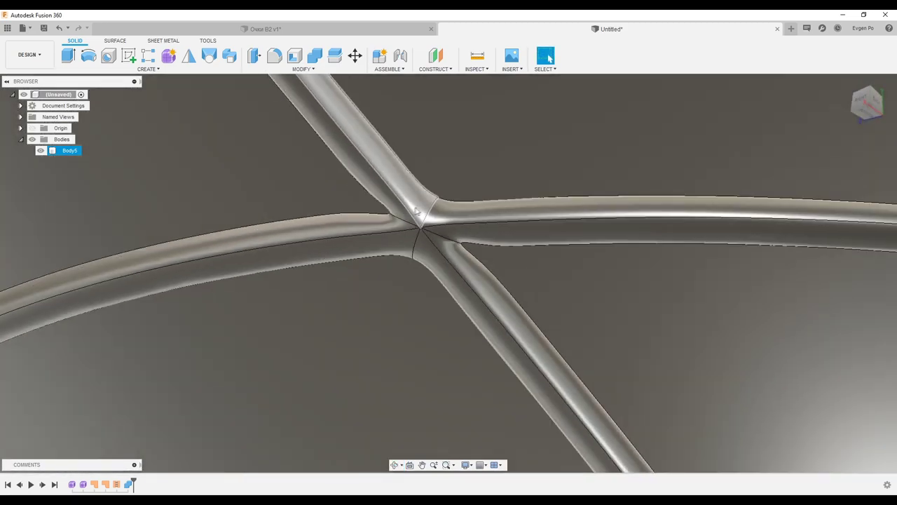
scroll(410, 218, down, 2)
scroll(417, 219, down, 2)
scroll(424, 218, down, 1)
shift+middle_drag(424, 219, 544, 197)
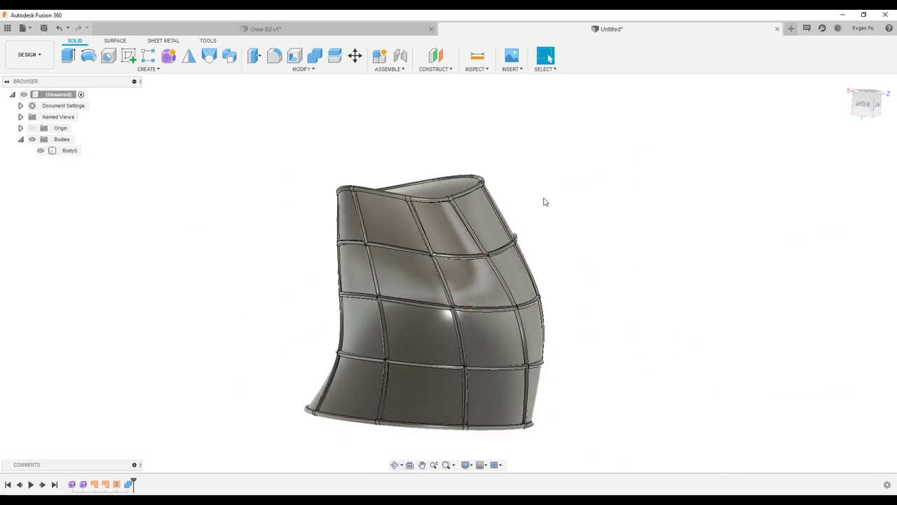
shift+middle_drag(536, 225, 504, 242)
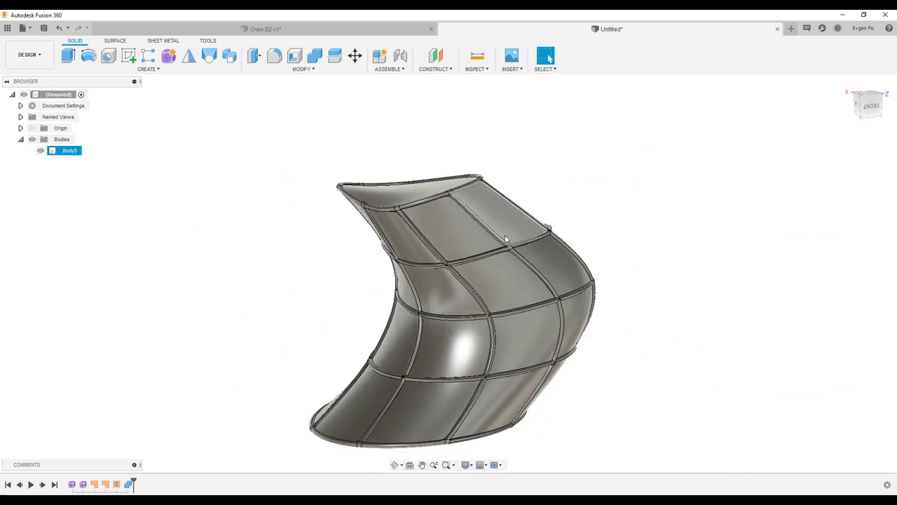